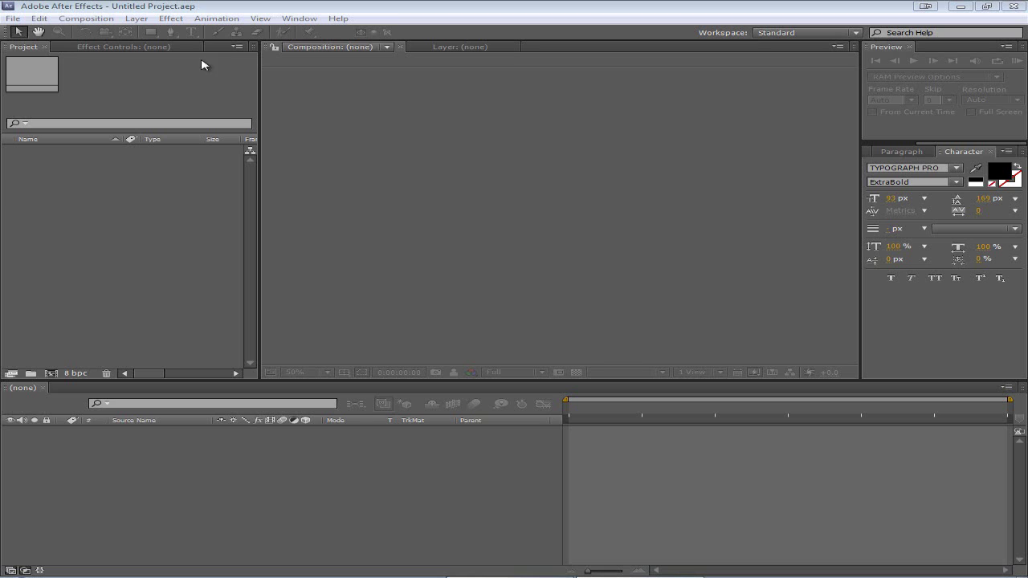
# Create Comp 1 at 1280×720 and 30 fps, keeping a white background colour
pyautogui.click(220, 3)
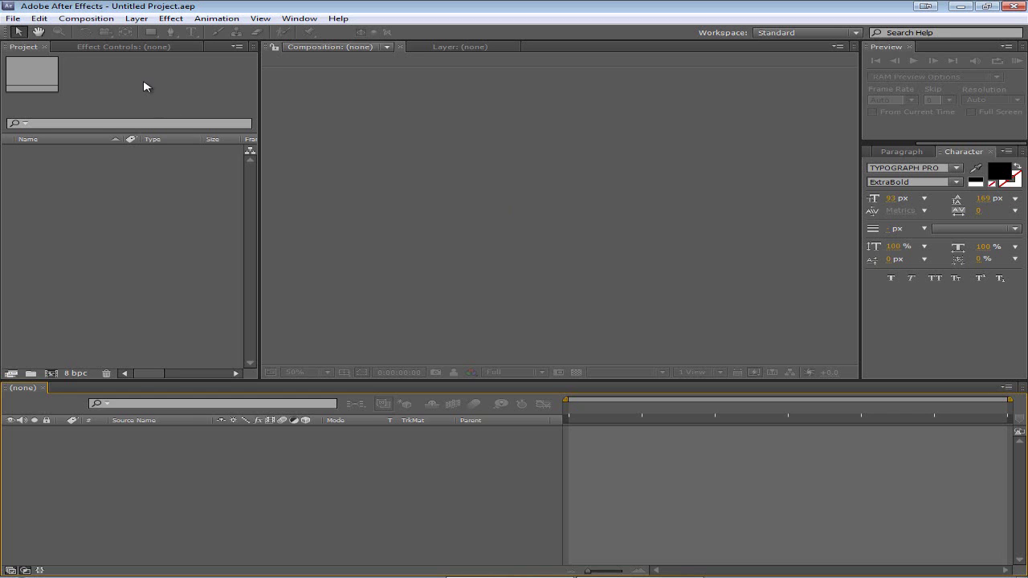
pyautogui.click(14, 19)
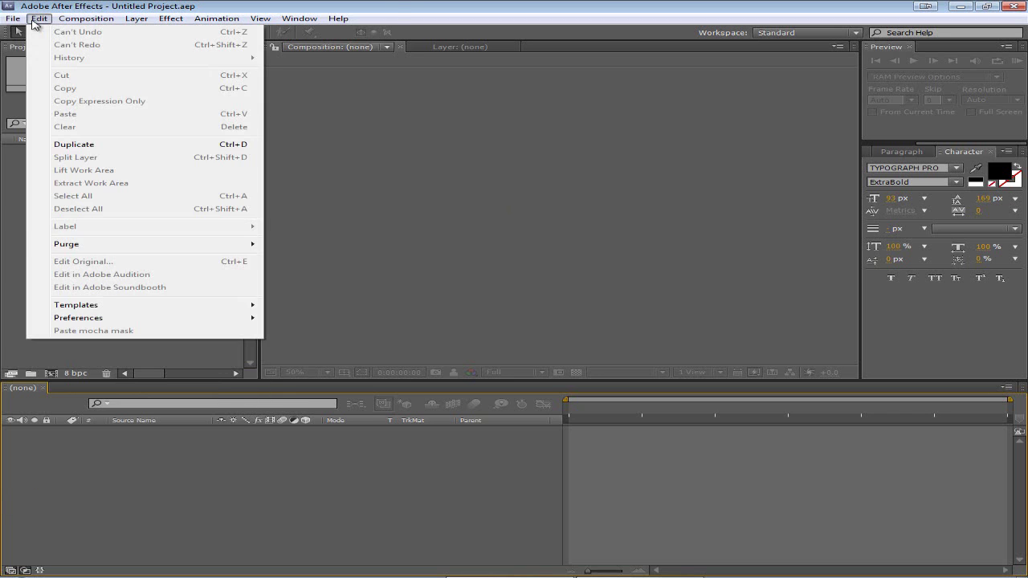
pyautogui.moveTo(103, 20)
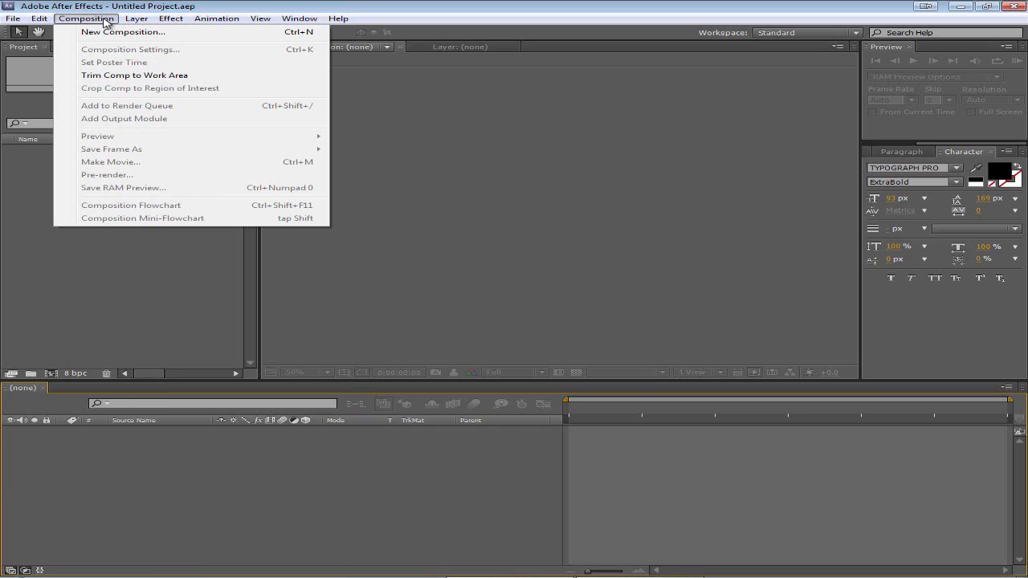
pyautogui.click(112, 33)
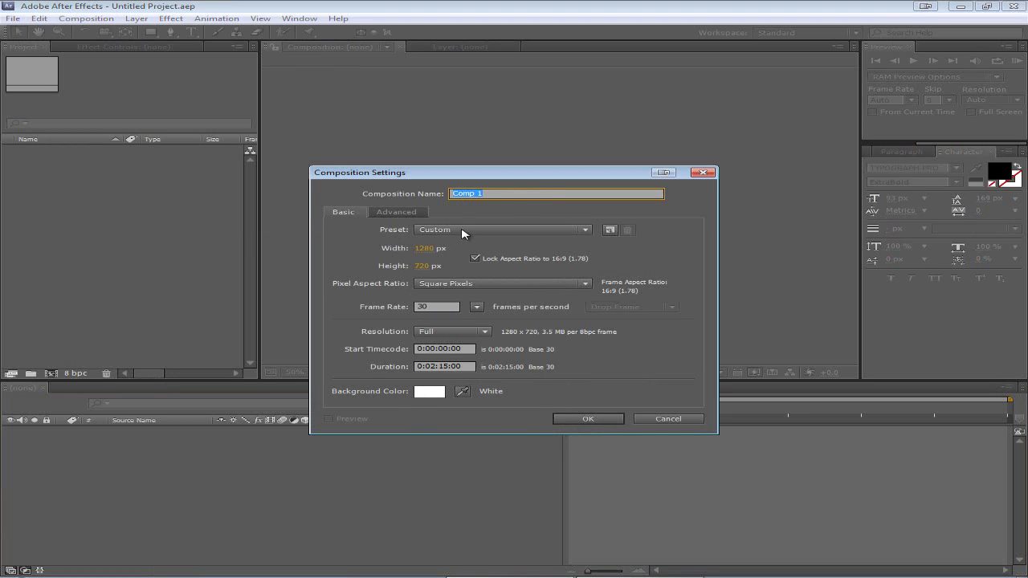
pyautogui.click(433, 394)
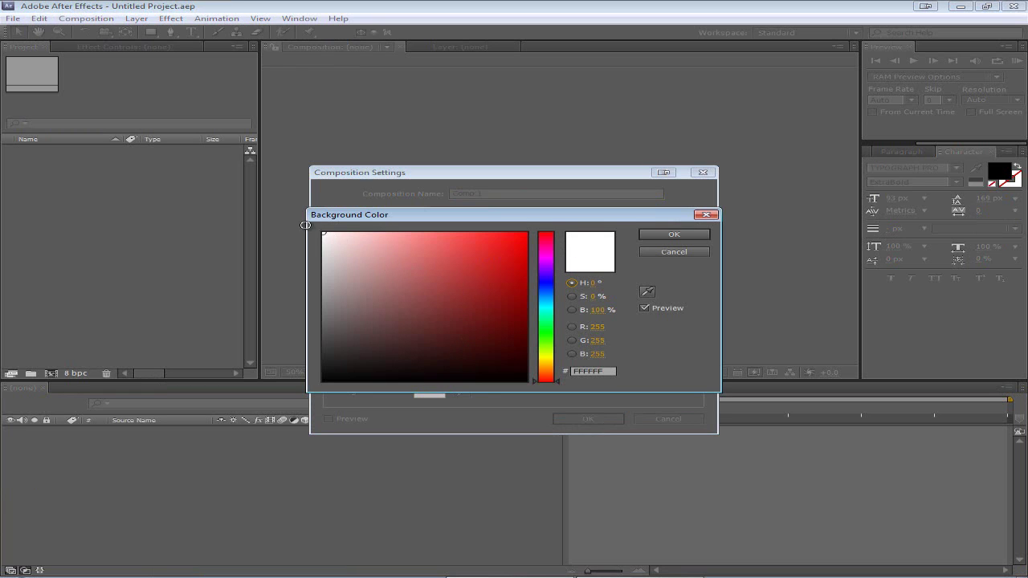
pyautogui.click(672, 235)
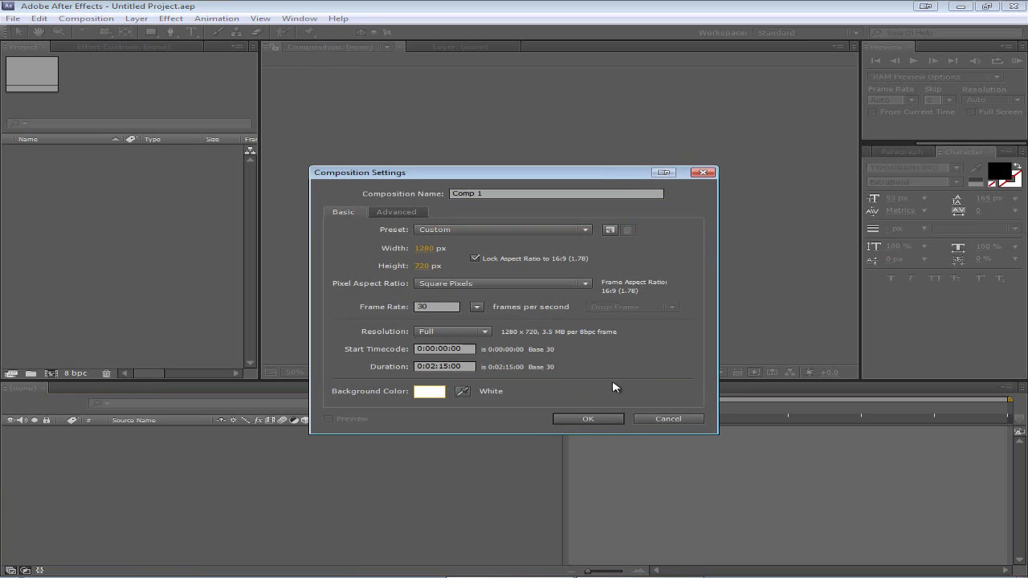
pyautogui.click(588, 419)
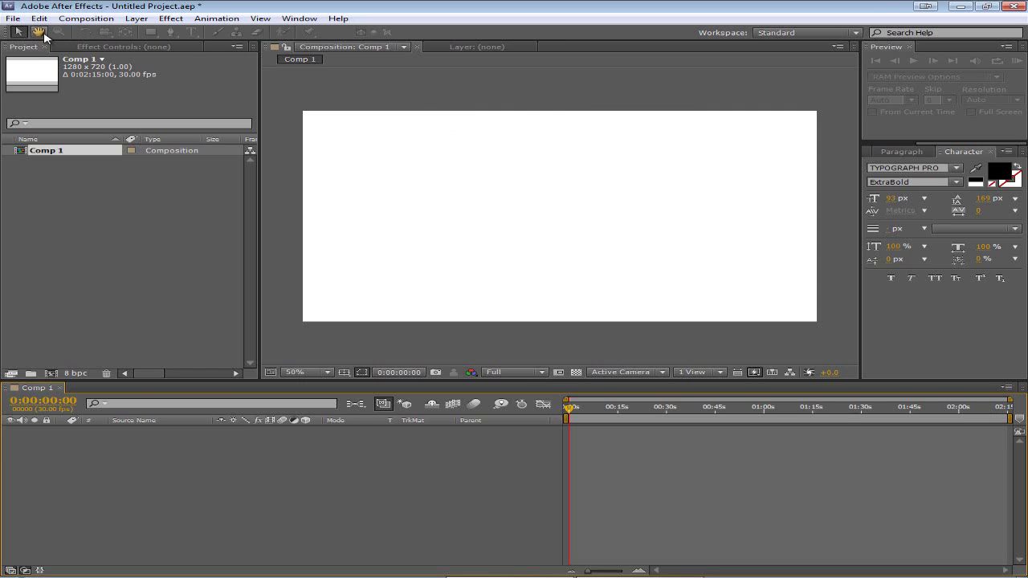
# Add a new text layer and set its fill colour to dark gray #393939
pyautogui.rightClick(205, 445)
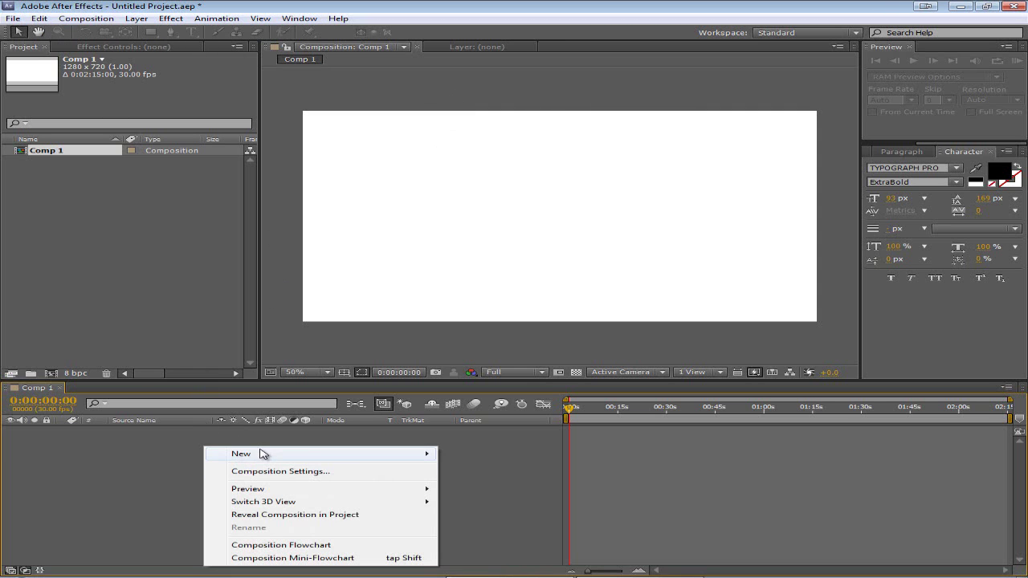
pyautogui.moveTo(259, 452)
pyautogui.click(472, 471)
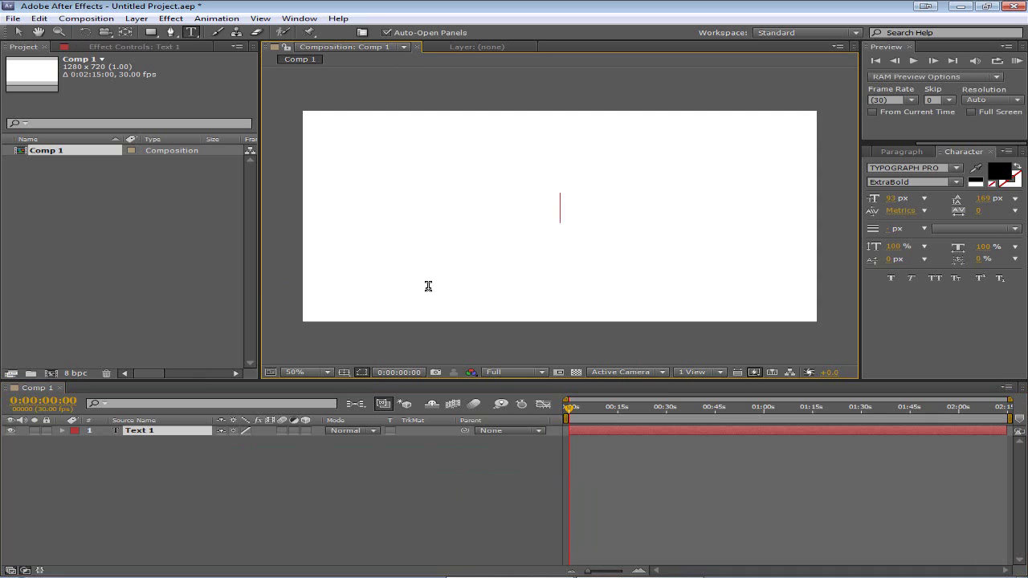
pyautogui.click(998, 174)
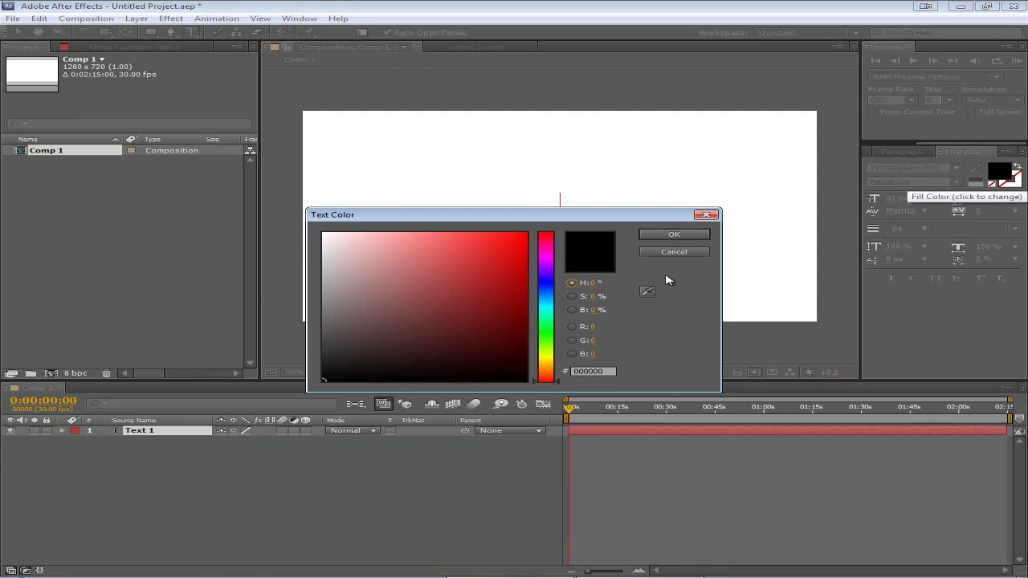
pyautogui.moveTo(323, 281); pyautogui.dragTo(322, 349)
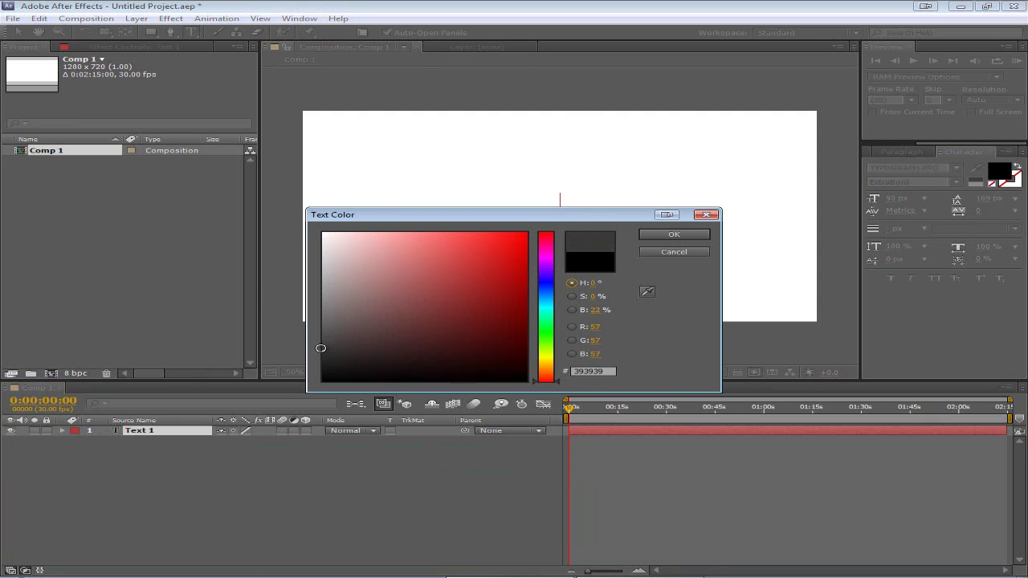
pyautogui.click(652, 233)
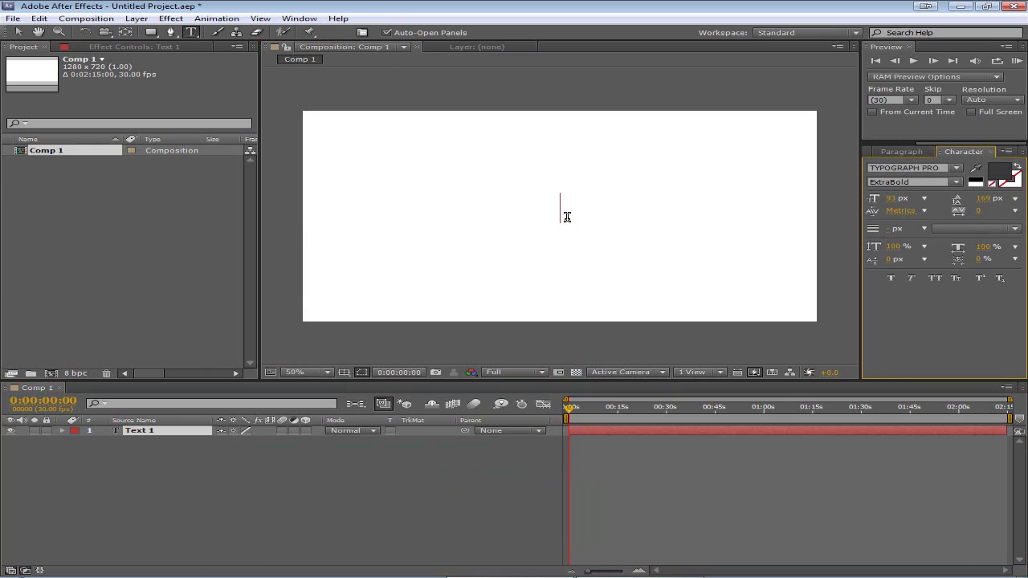
# Keep the TYPOGRAPH PRO font, type TEST, and return to the Selection tool
pyautogui.click(955, 167)
pyautogui.click(522, 13)
pyautogui.write('TEST')
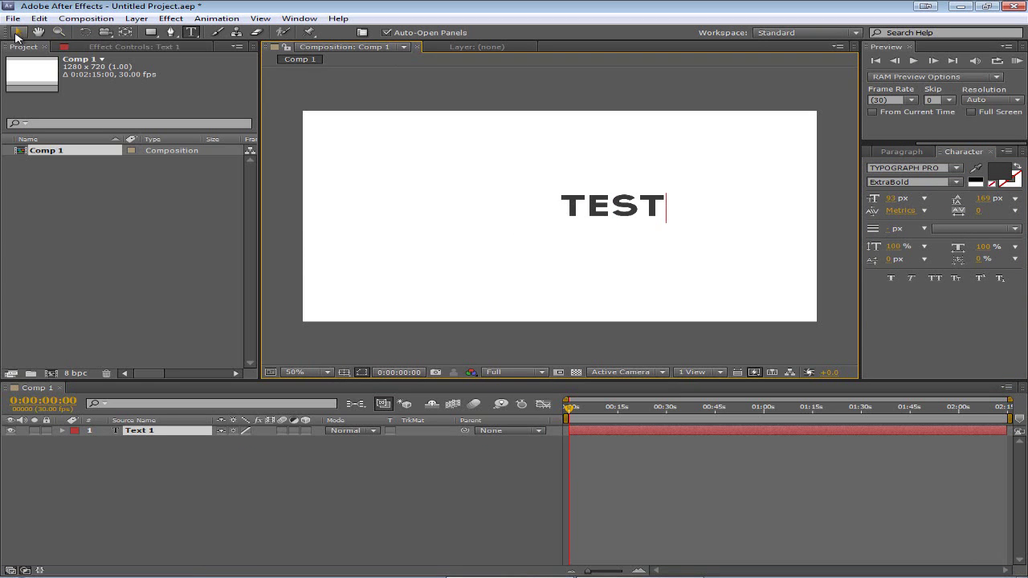
pyautogui.click(16, 36)
pyautogui.moveTo(634, 212); pyautogui.dragTo(573, 214)
pyautogui.click(647, 305)
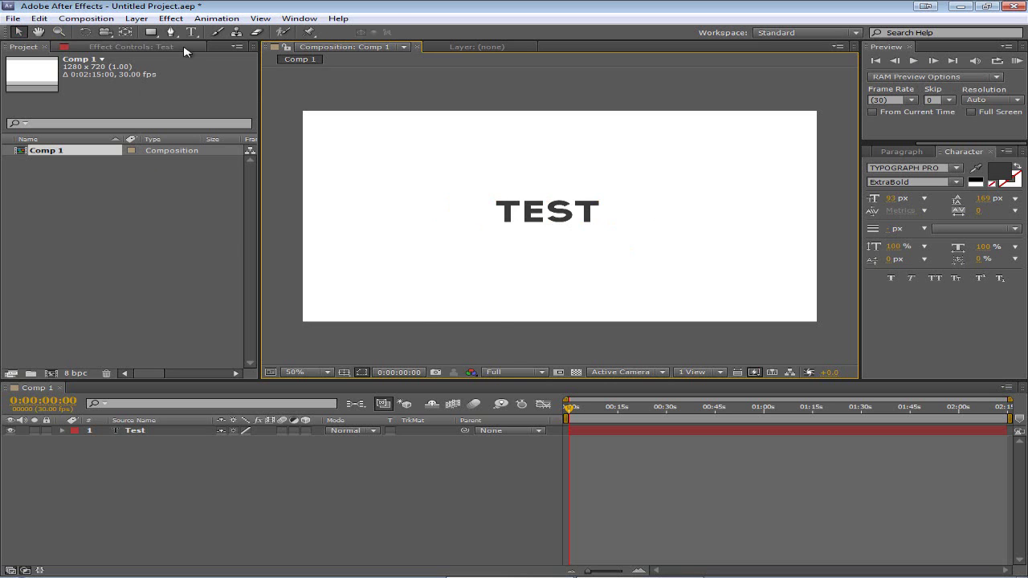
# Select the Test layer and apply a Drop Shadow from Layer > Layer Styles
pyautogui.click(135, 19)
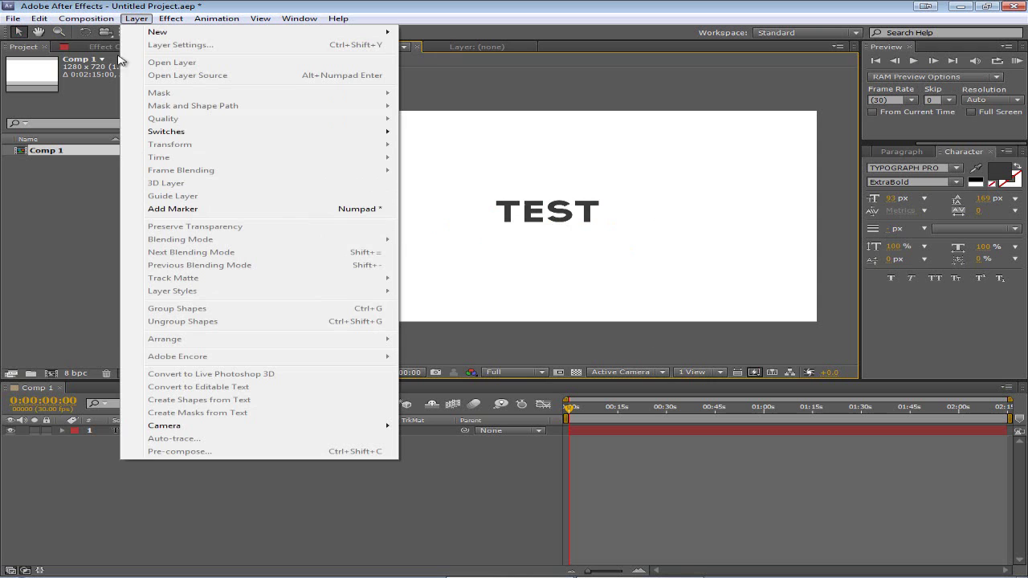
pyautogui.click(185, 387)
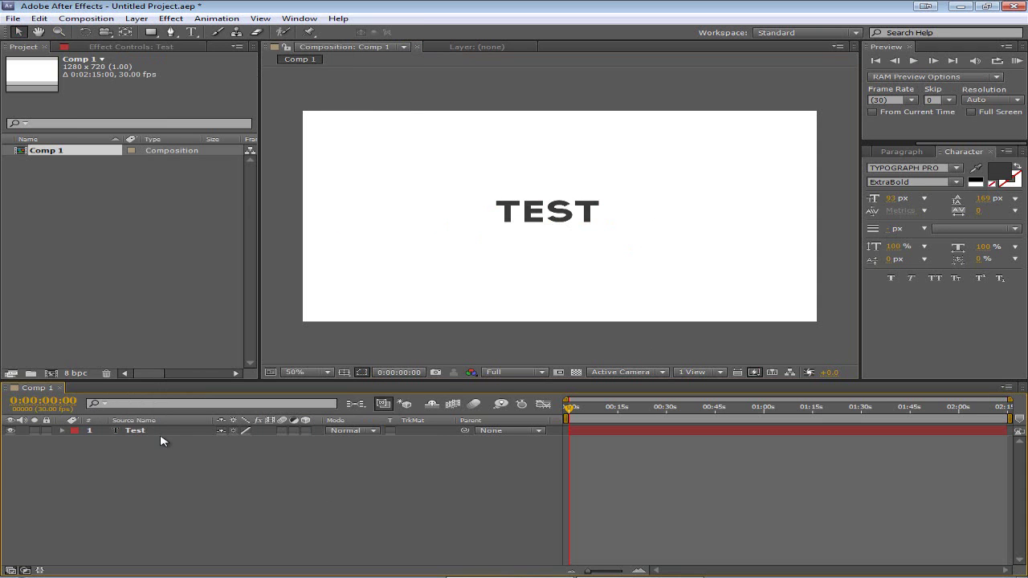
pyautogui.click(135, 19)
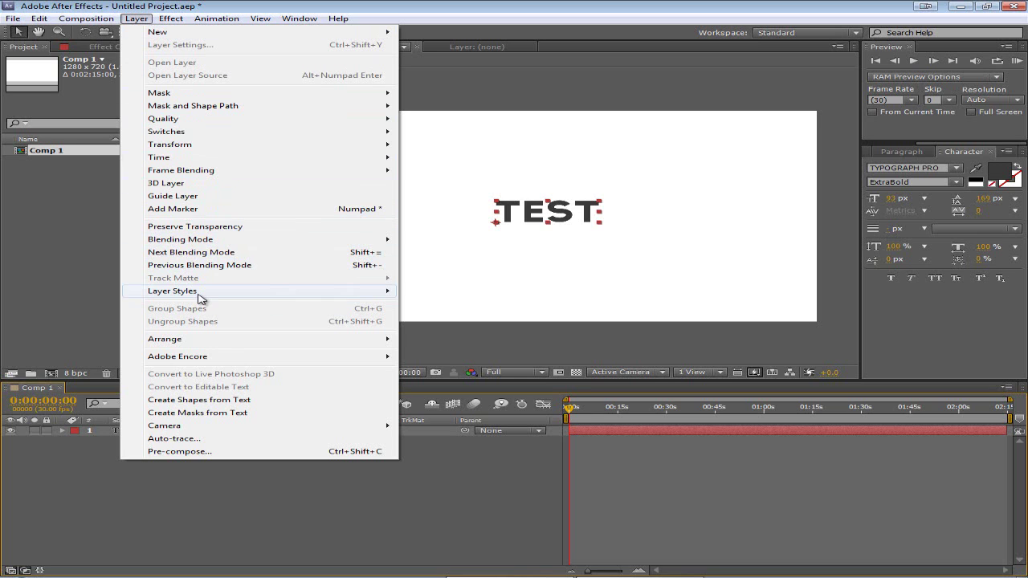
pyautogui.moveTo(199, 297)
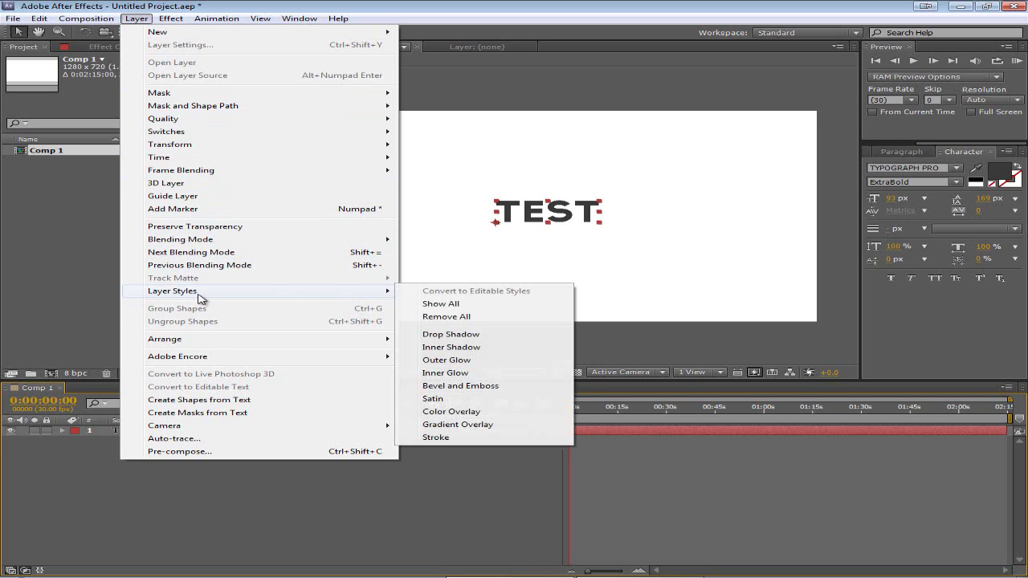
pyautogui.click(487, 336)
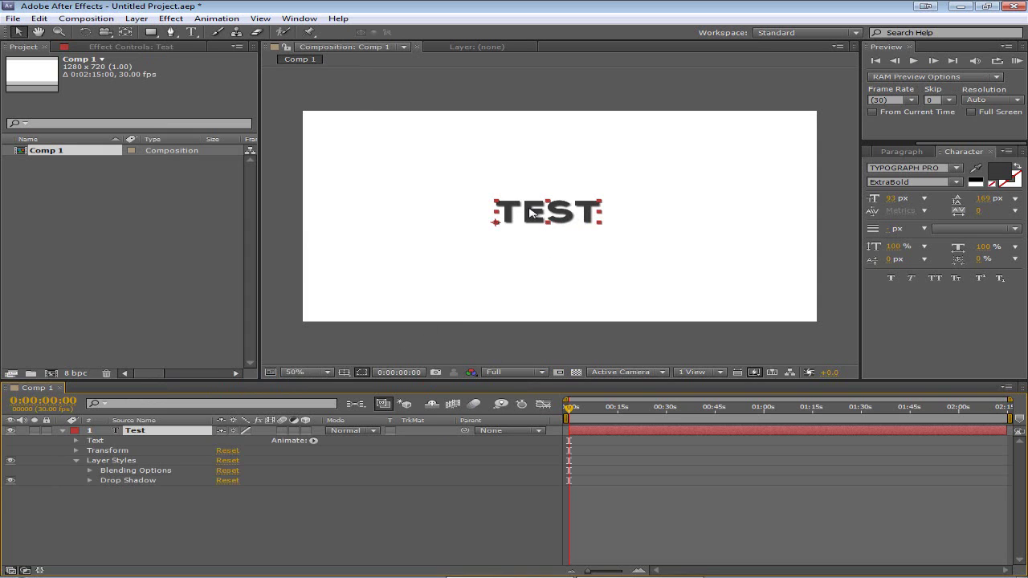
# Expand the Drop Shadow settings and set opacity 98%, angle 114°, distance 8, spread 21%
pyautogui.scroll(-7, 546, 216)
pyautogui.scroll(8, 548, 212)
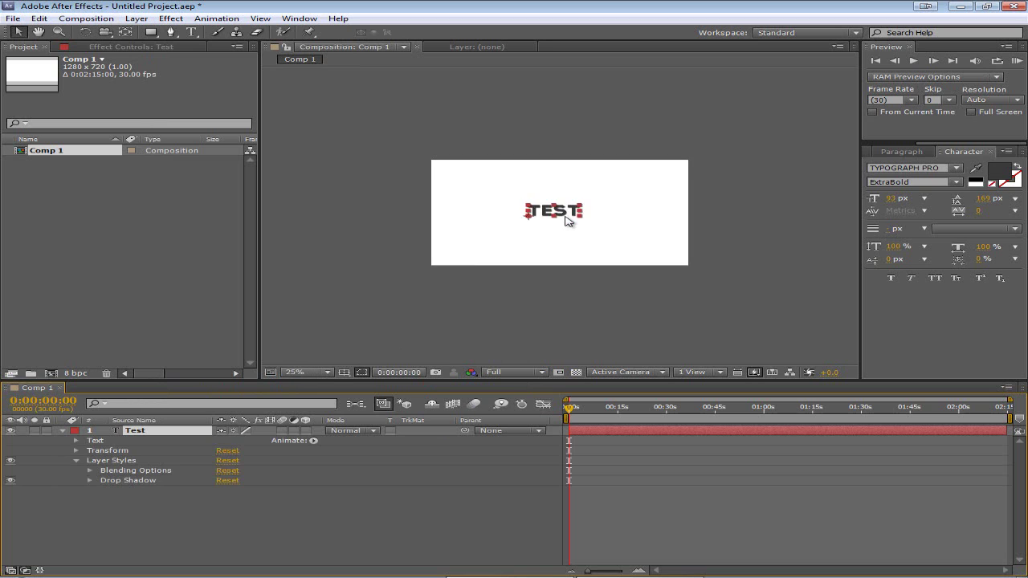
pyautogui.scroll(2, 567, 221)
pyautogui.scroll(-2, 567, 222)
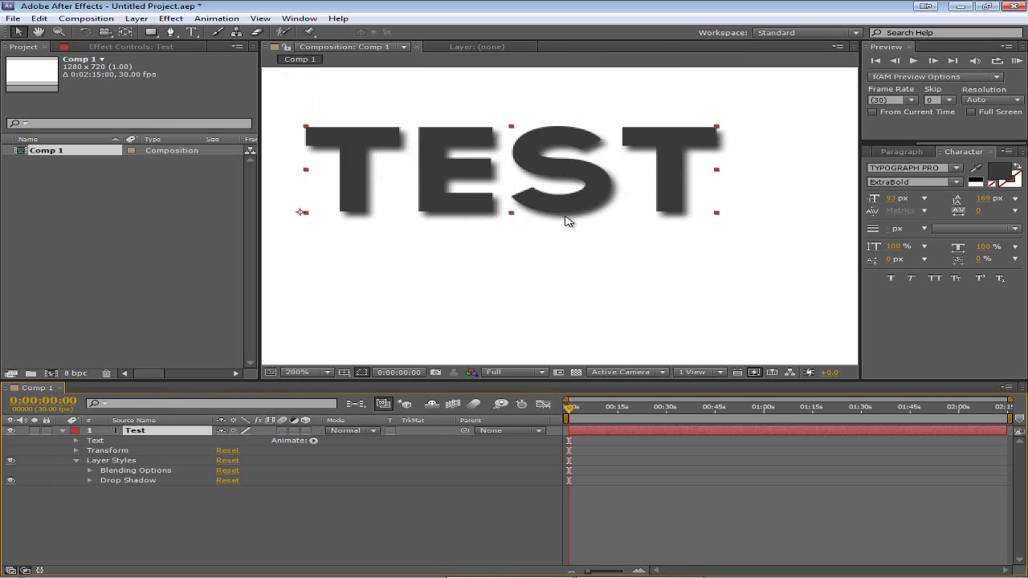
pyautogui.scroll(-2, 567, 222)
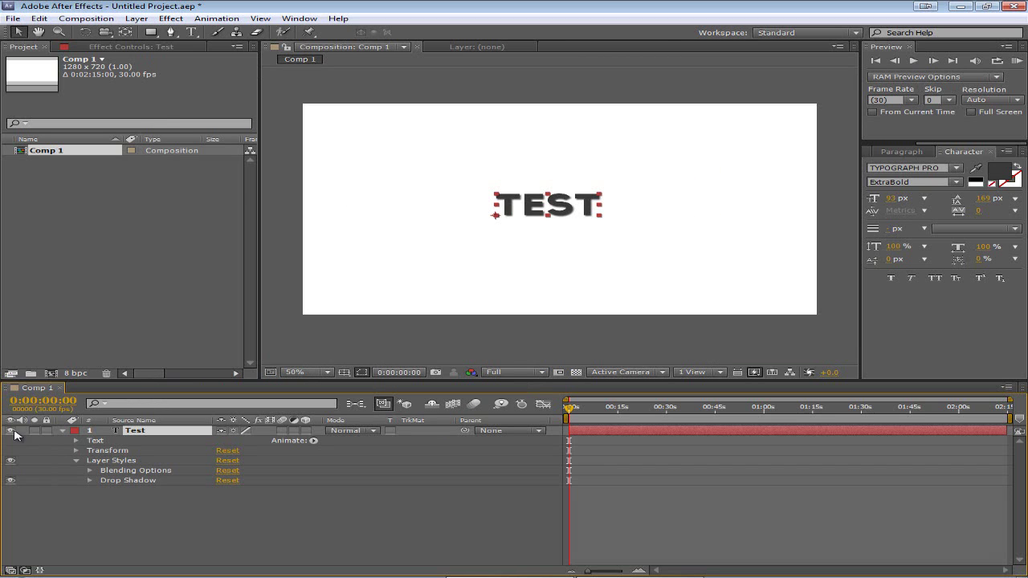
pyautogui.click(91, 481)
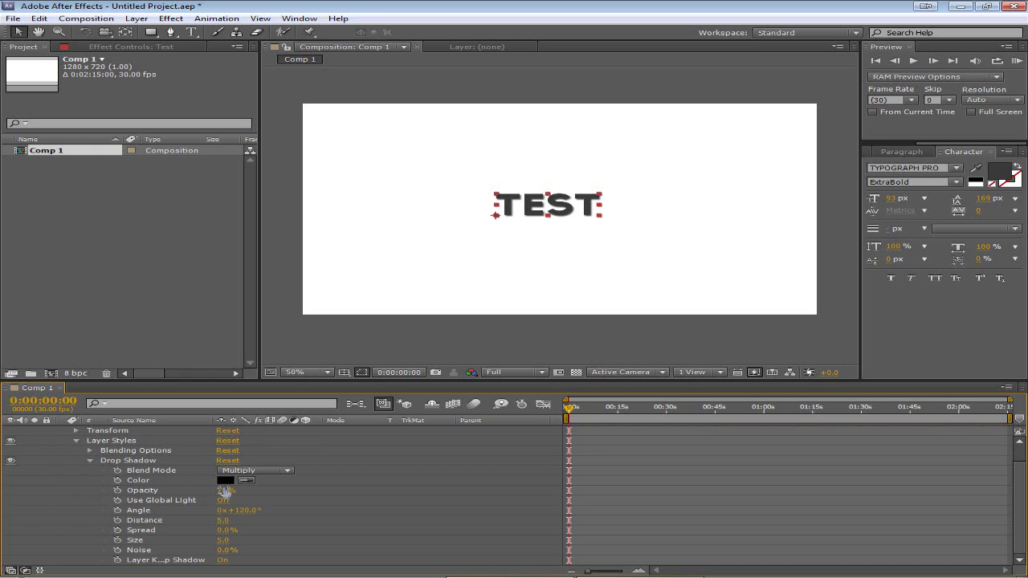
pyautogui.moveTo(224, 490); pyautogui.dragTo(254, 490)
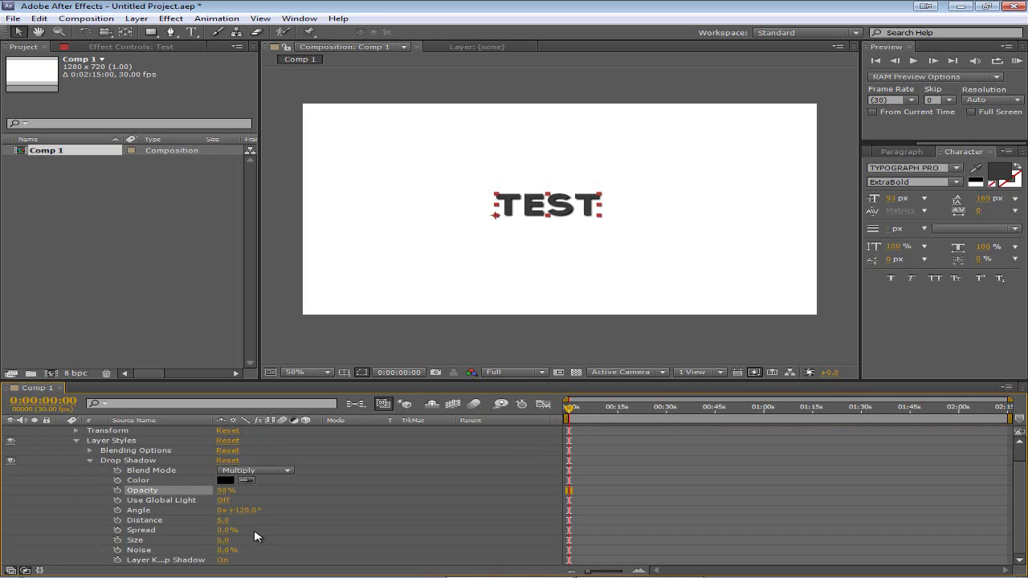
pyautogui.moveTo(231, 511); pyautogui.dragTo(252, 535)
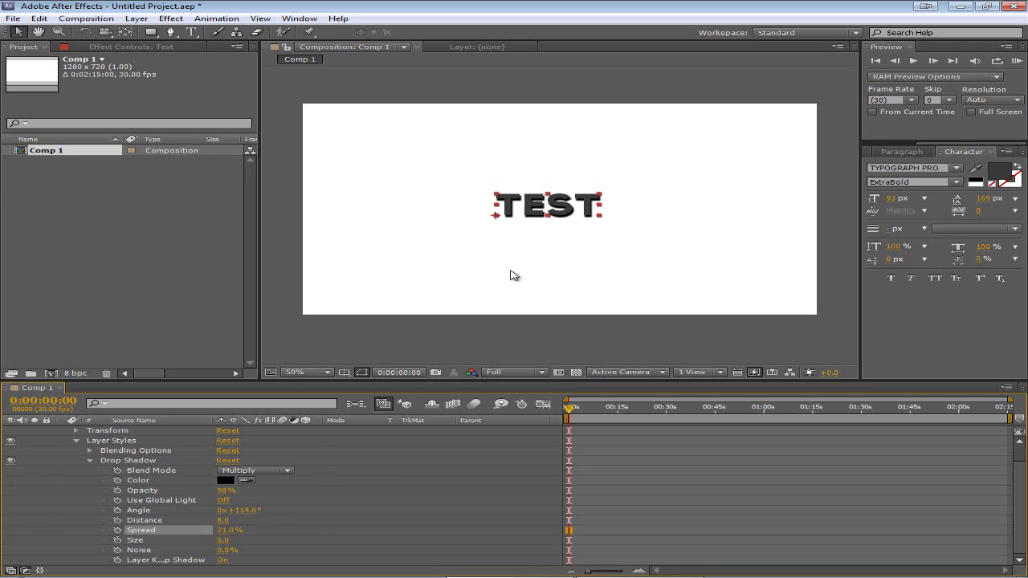
pyautogui.click(231, 318)
pyautogui.click(551, 246)
pyautogui.click(553, 206)
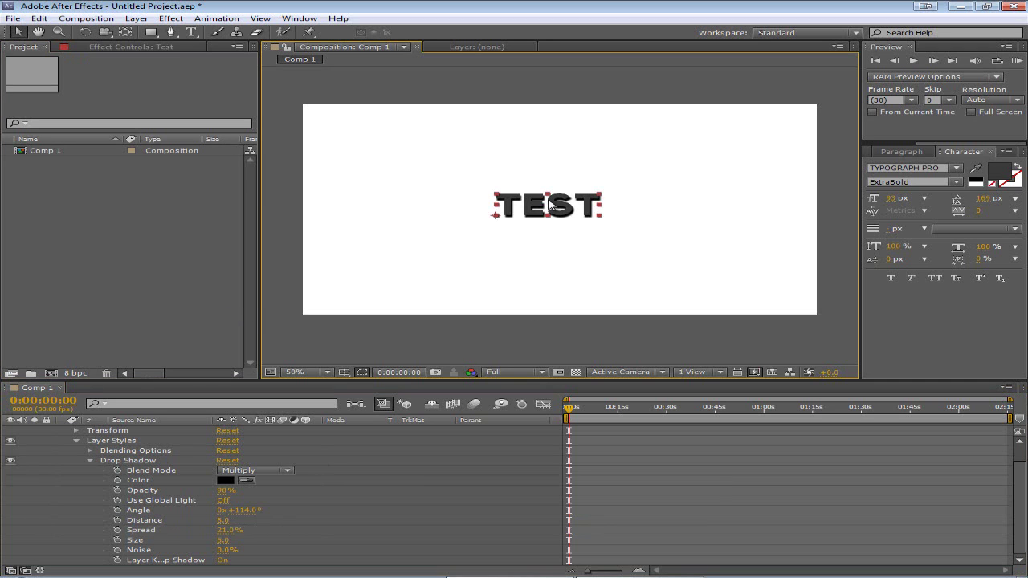
# Add a Bevel and Emboss style, then delete the whole Layer Styles group from Test
pyautogui.click(135, 18)
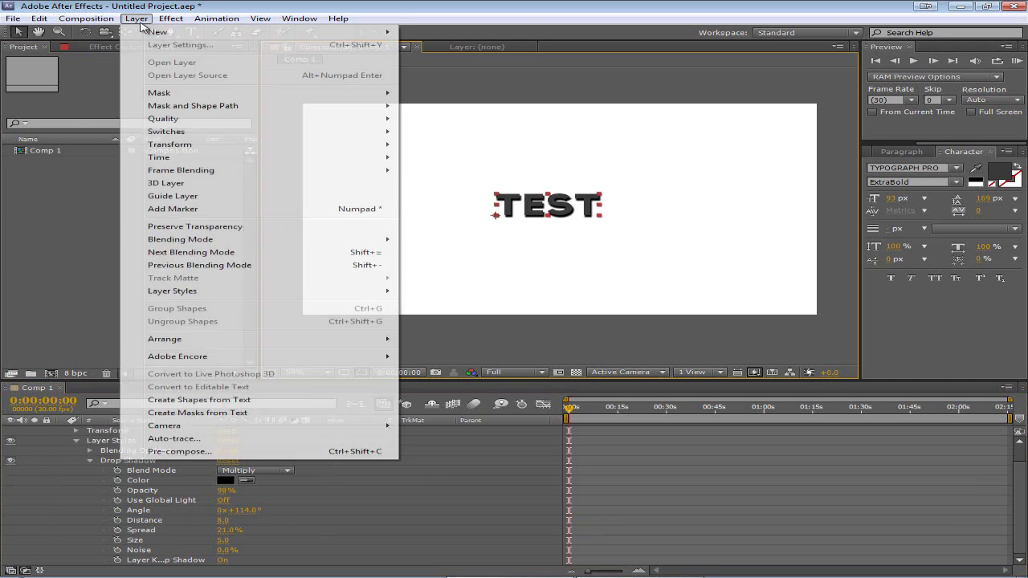
pyautogui.moveTo(259, 292)
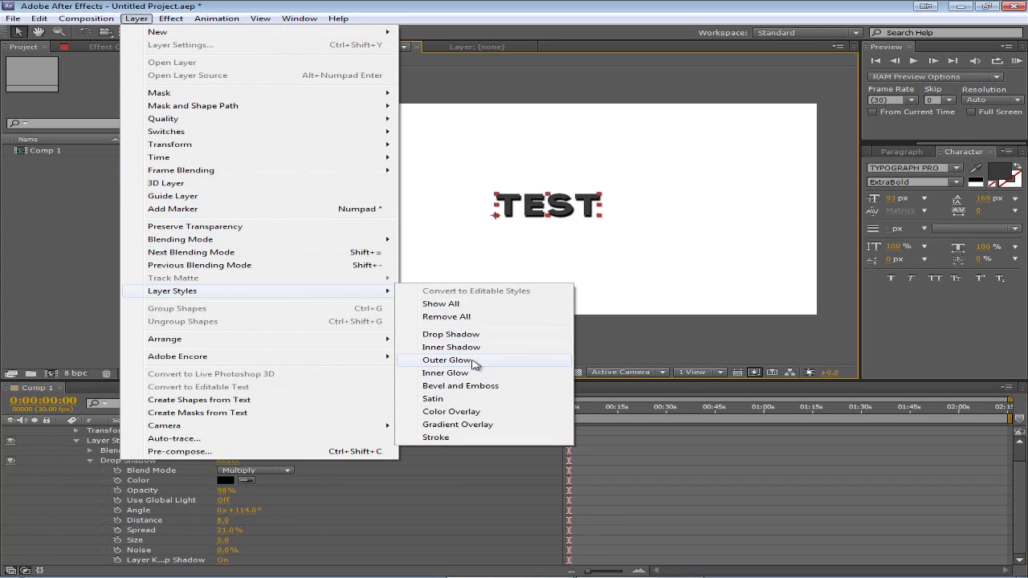
pyautogui.click(468, 386)
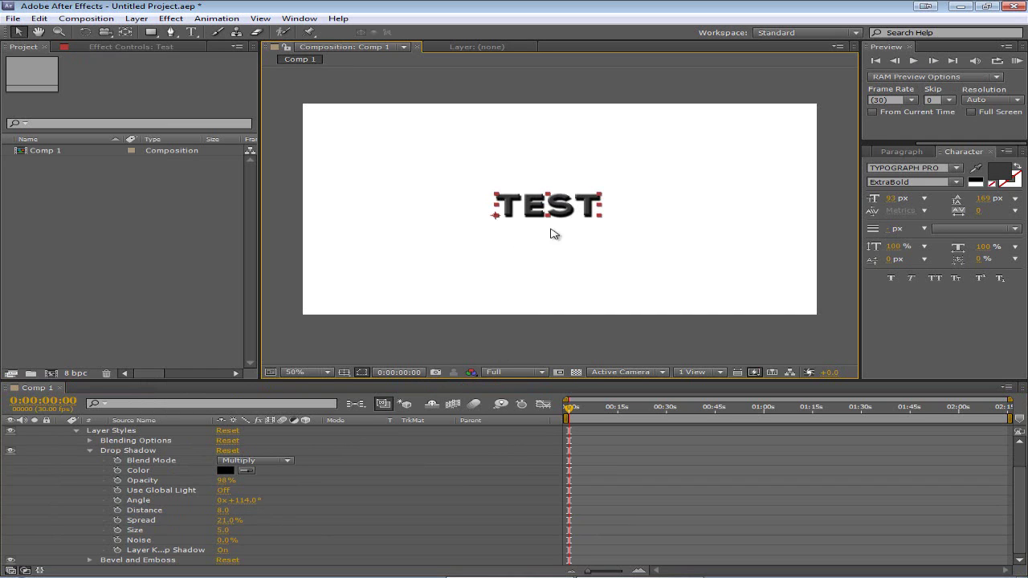
pyautogui.click(360, 372)
pyautogui.scroll(1, 356, 463)
pyautogui.click(106, 461)
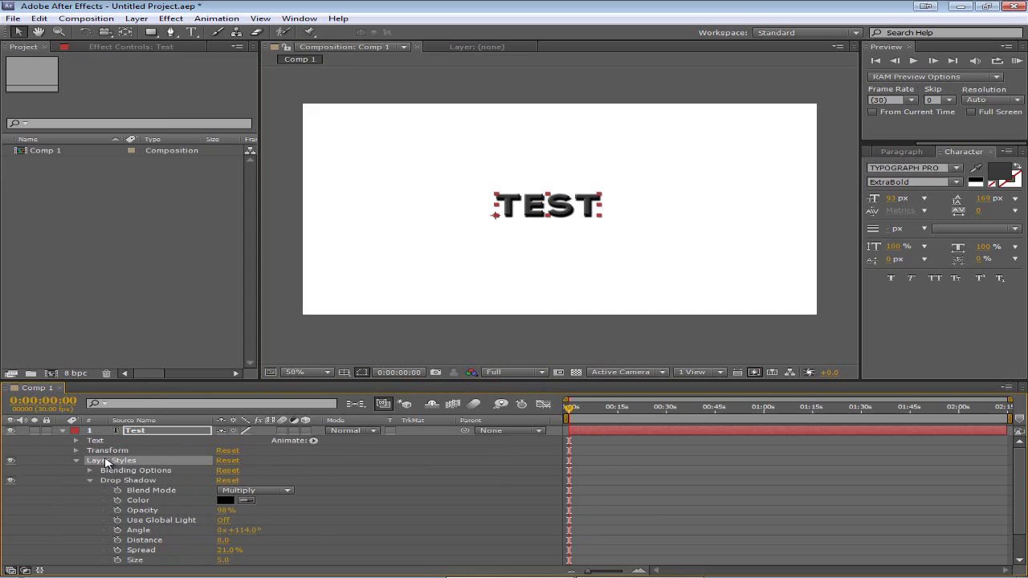
pyautogui.press('Delete')
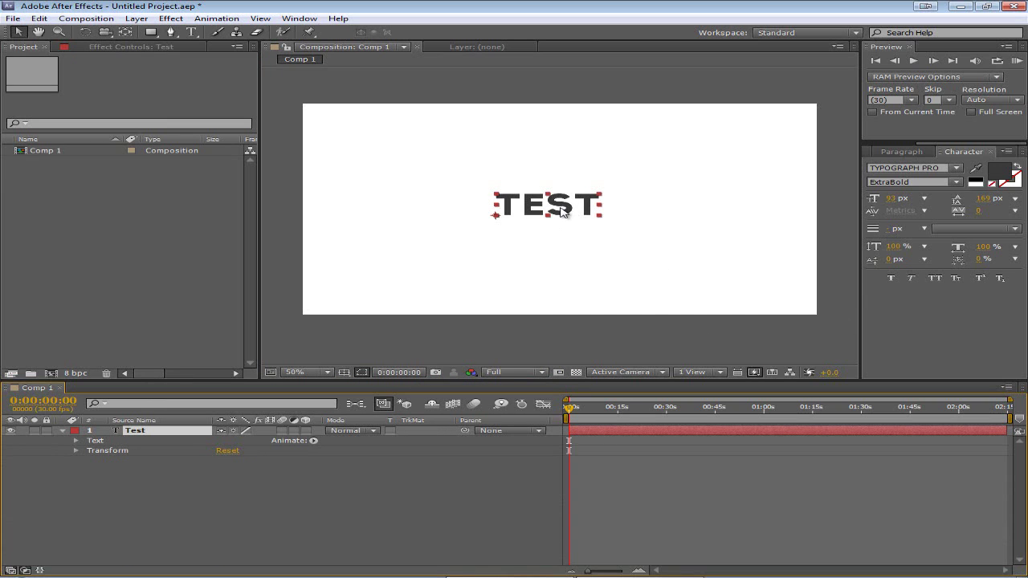
# Nudge the TEST text slightly right and down, then reselect the Test layer
pyautogui.moveTo(561, 206); pyautogui.dragTo(564, 209)
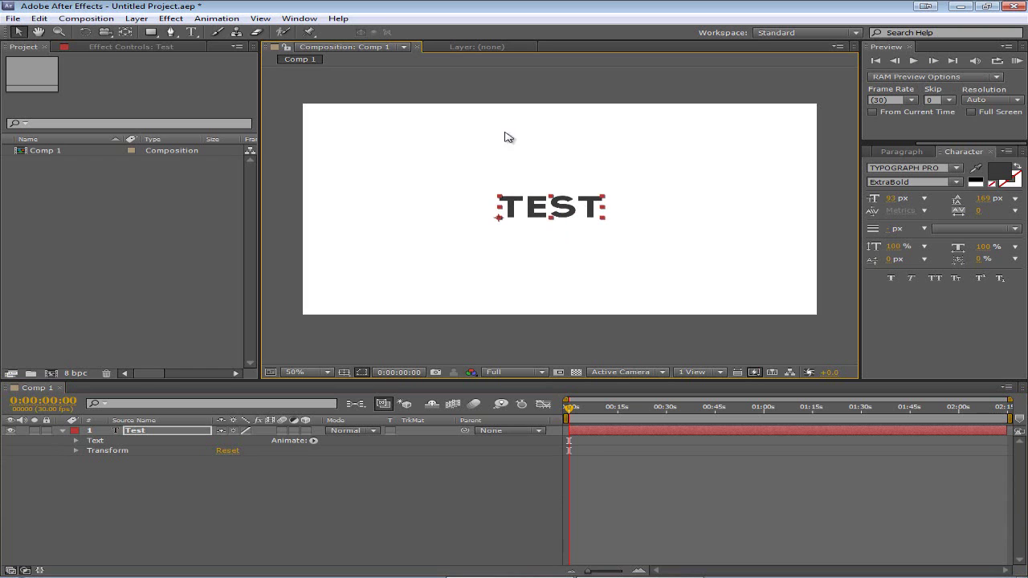
pyautogui.click(136, 18)
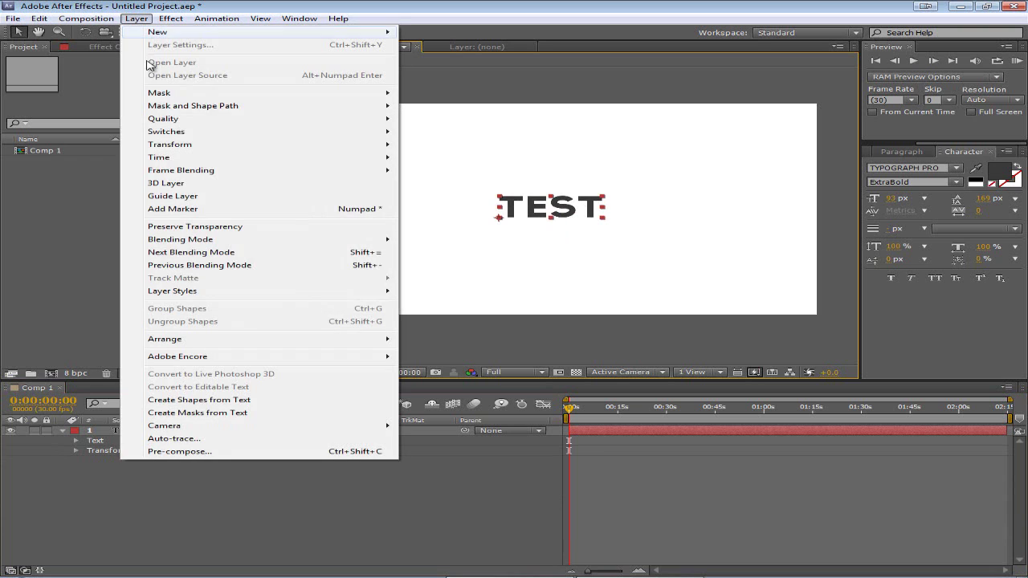
pyautogui.click(641, 249)
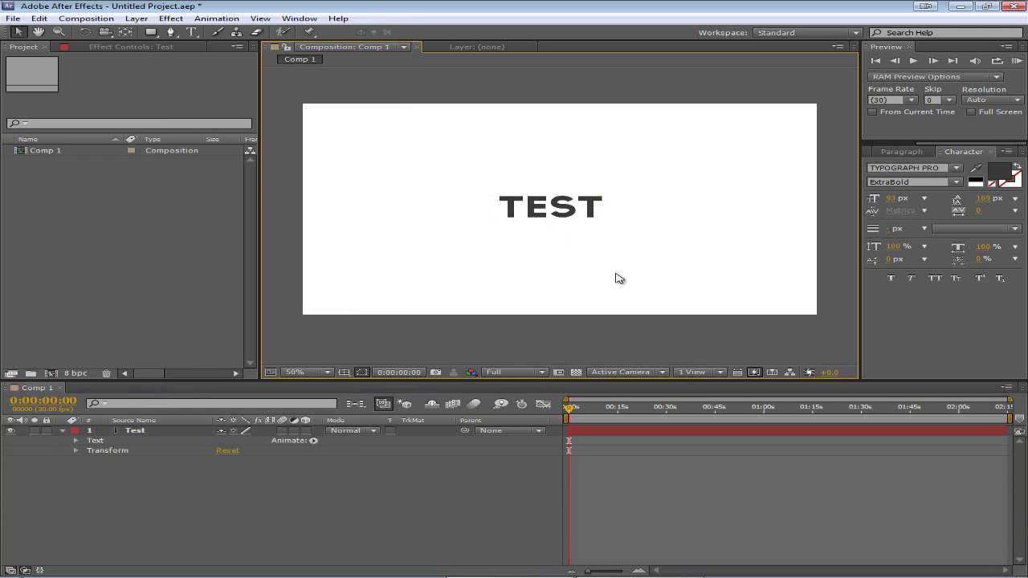
pyautogui.click(147, 435)
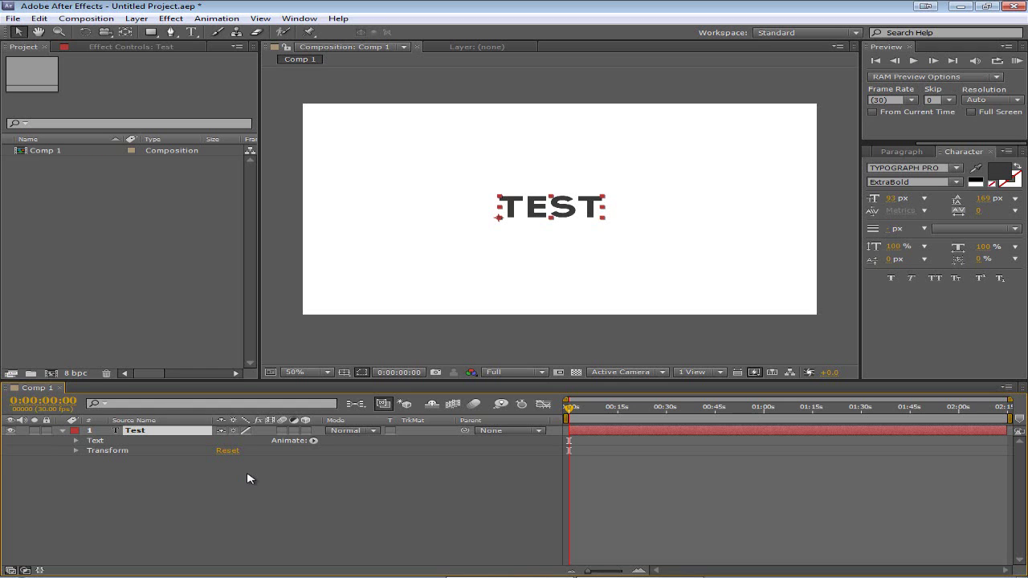
# Delete the Test layer and add a comp-sized 1280×720 Black Solid 1
pyautogui.press('Delete')
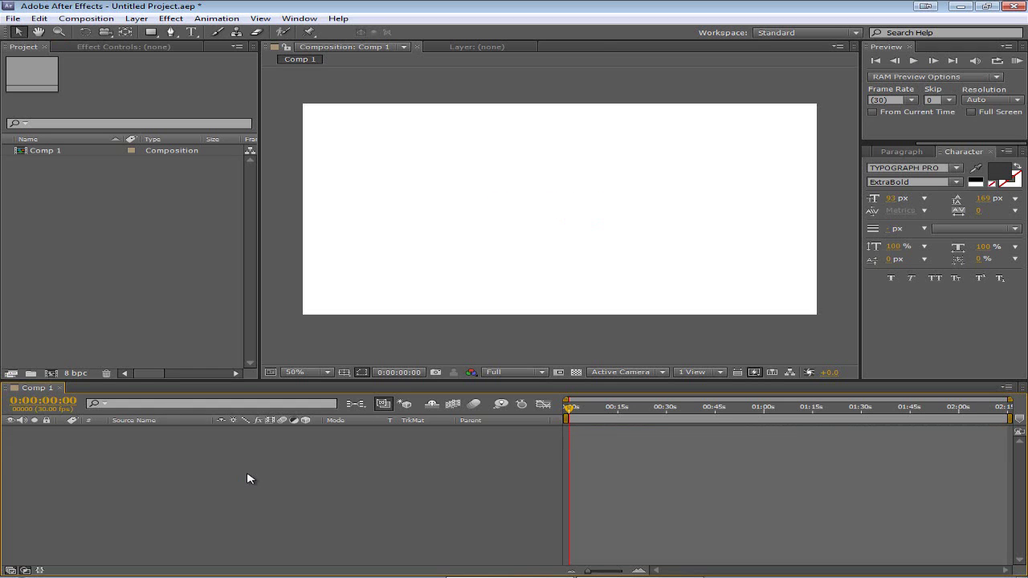
pyautogui.rightClick(247, 479)
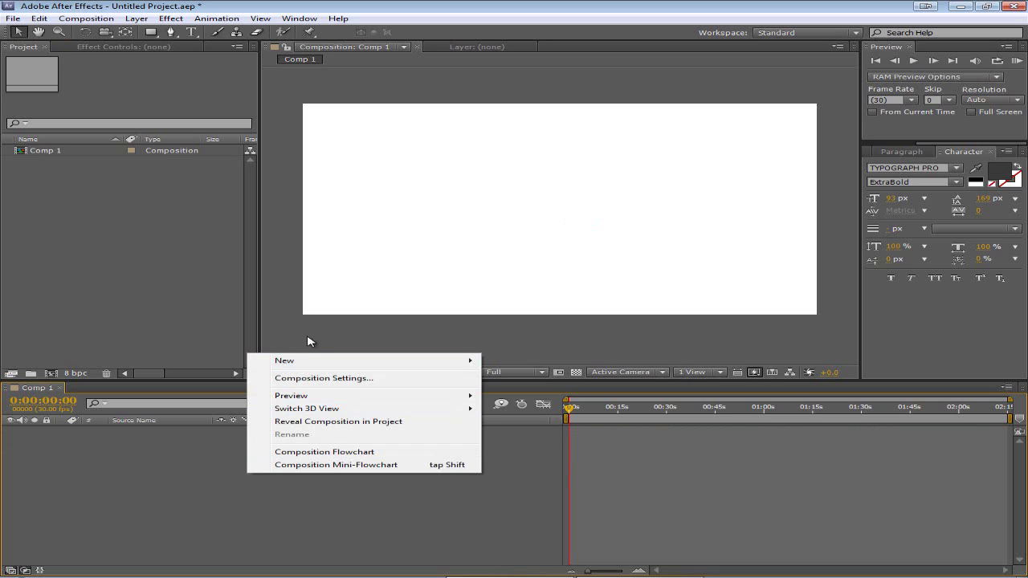
pyautogui.moveTo(362, 361)
pyautogui.click(519, 391)
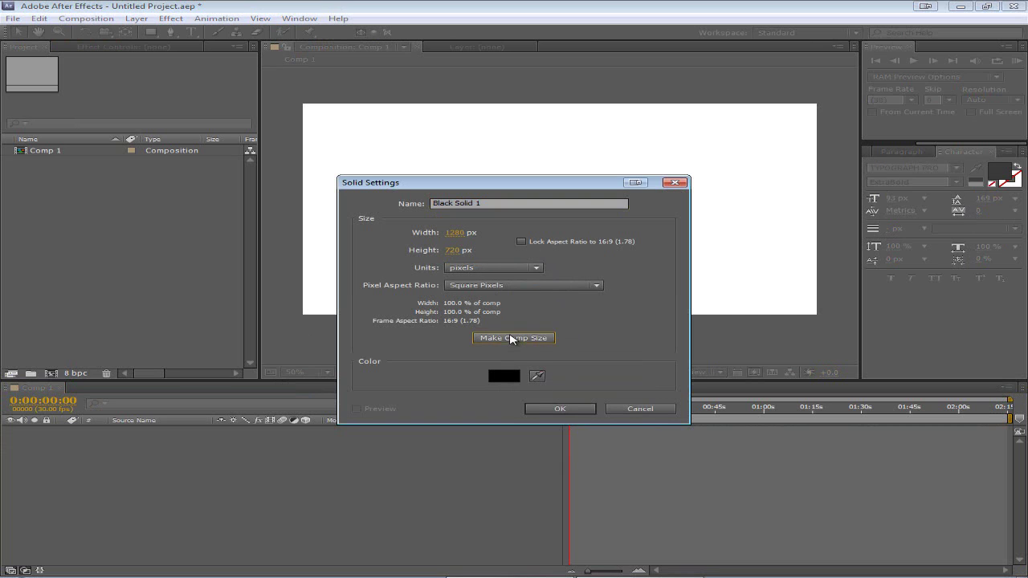
pyautogui.click(559, 409)
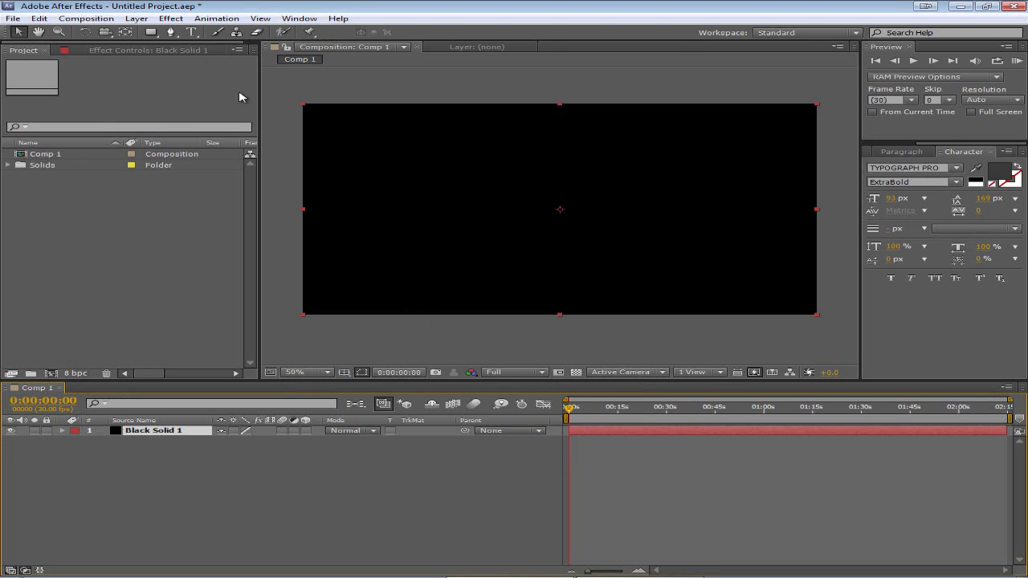
# Apply a Ramp effect set to Radial Ramp, with its start at the 640,360 centre
pyautogui.click(170, 18)
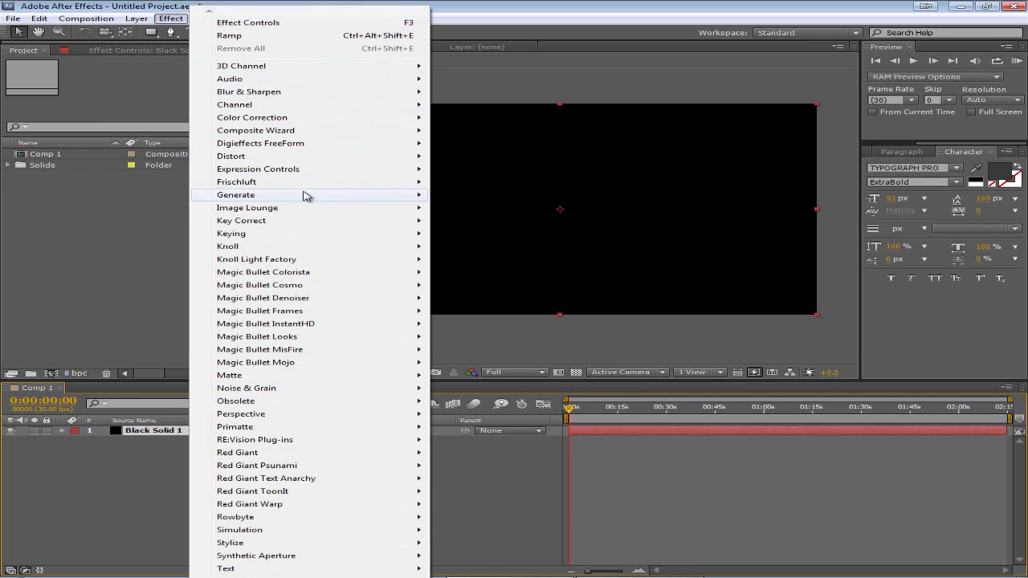
pyautogui.moveTo(305, 193)
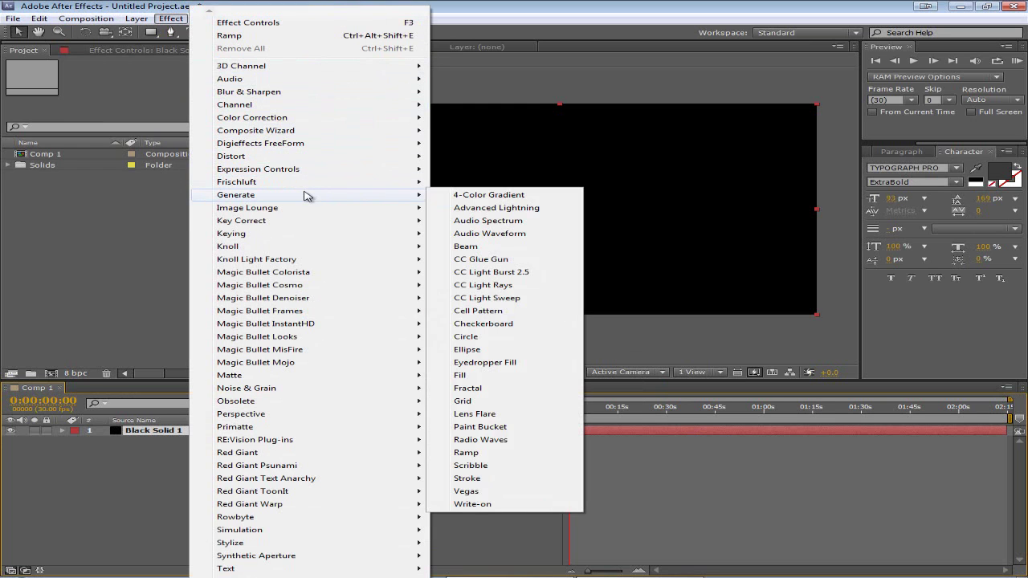
pyautogui.click(466, 453)
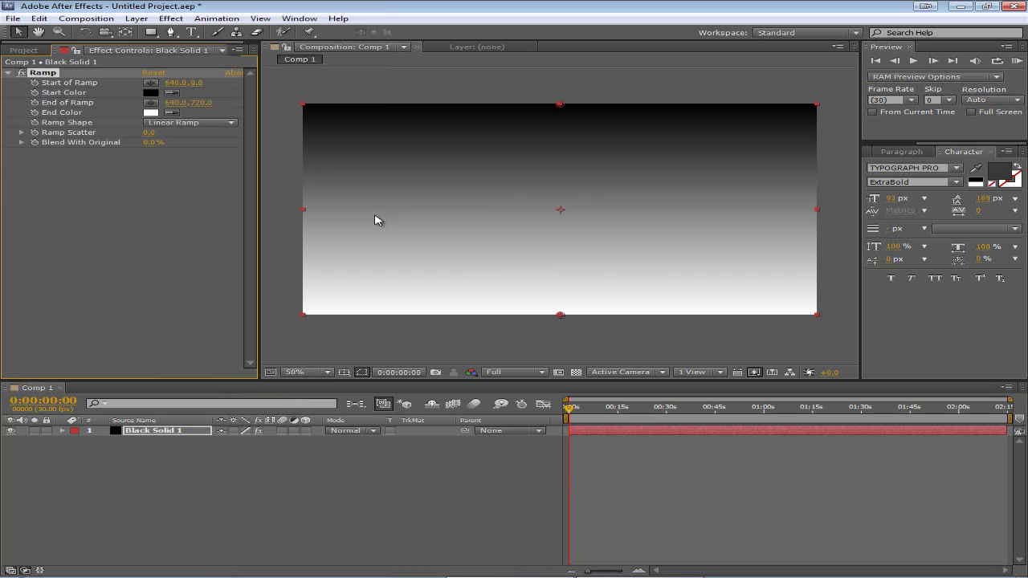
pyautogui.click(181, 124)
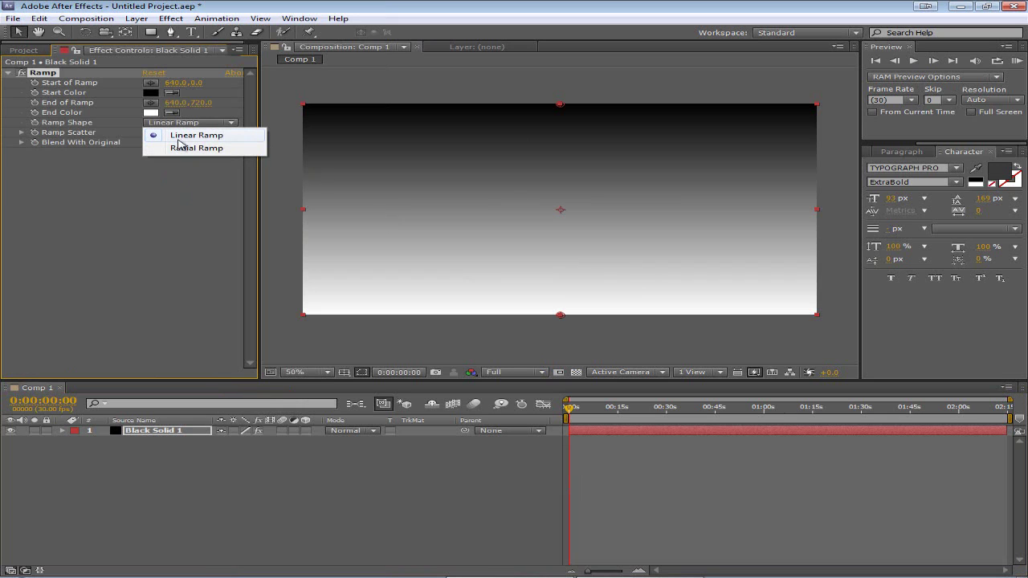
pyautogui.click(187, 149)
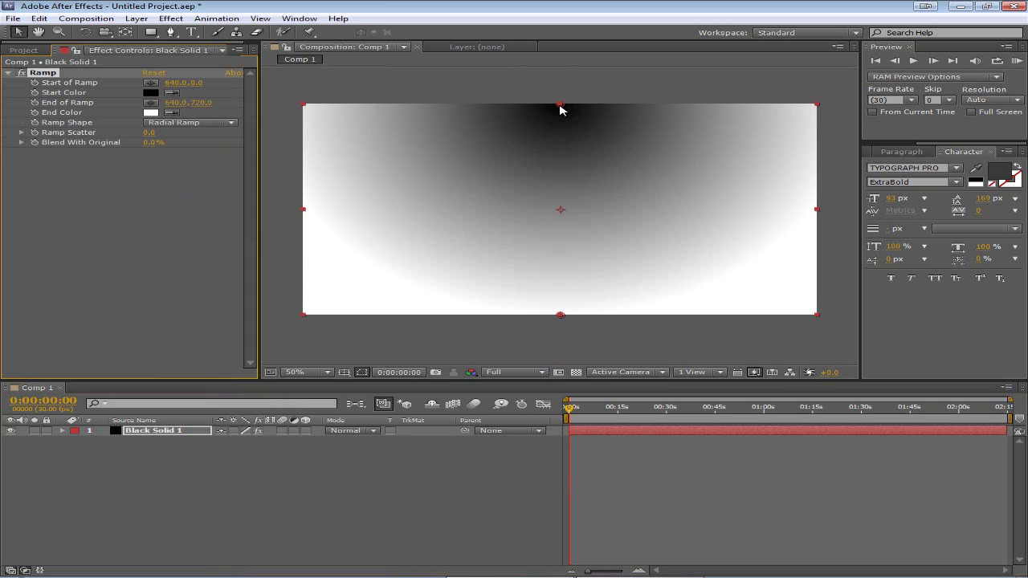
pyautogui.moveTo(560, 111); pyautogui.dragTo(562, 215)
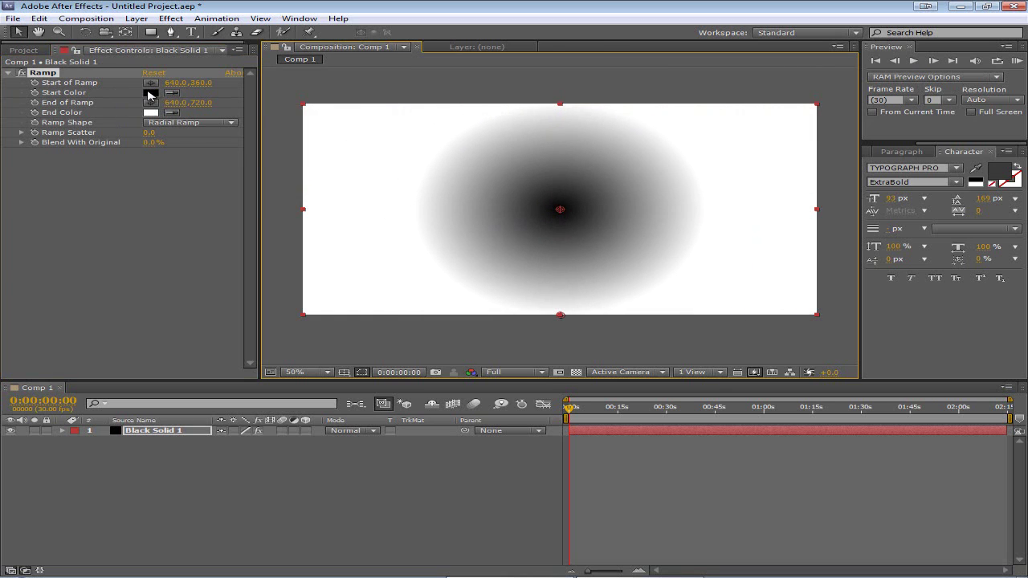
# Set both the Ramp start and end colours to light gray
pyautogui.click(149, 94)
pyautogui.moveTo(334, 290); pyautogui.dragTo(325, 277)
pyautogui.click(674, 234)
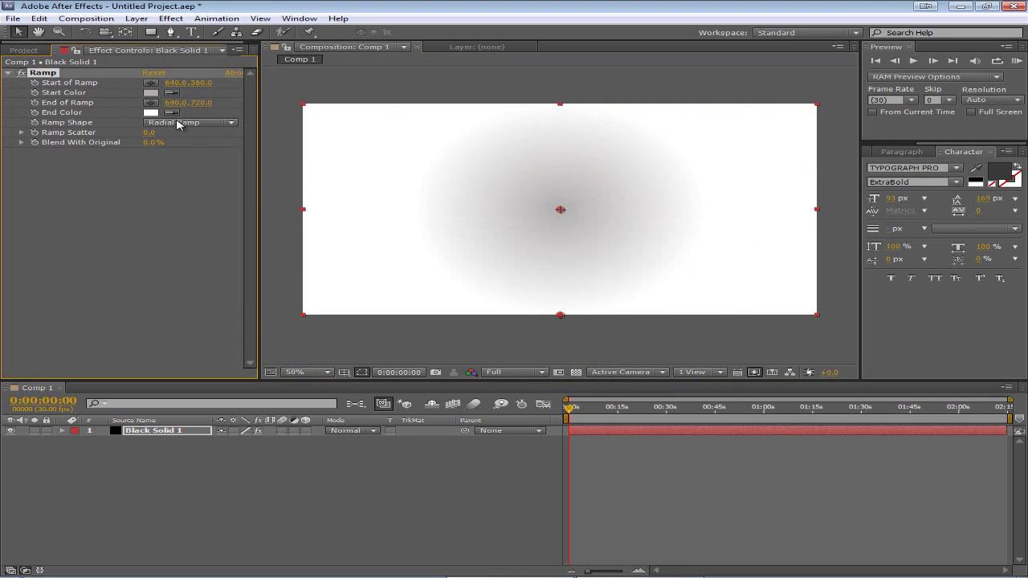
pyautogui.click(151, 113)
pyautogui.moveTo(325, 269); pyautogui.dragTo(323, 253)
pyautogui.click(674, 234)
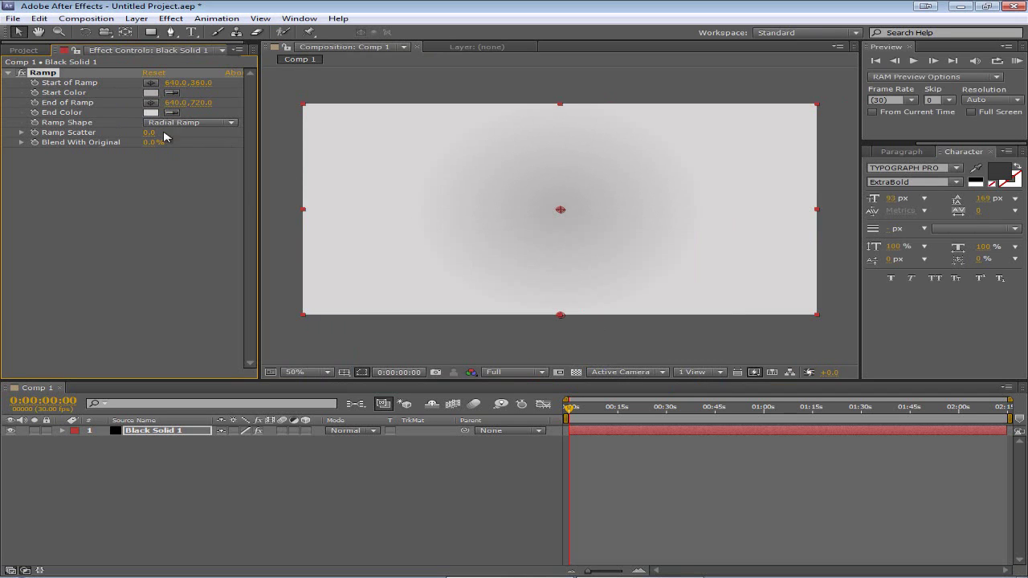
# Lighten the start colour to near white, darken the end gray, and move the end point to 640,1067
pyautogui.click(151, 93)
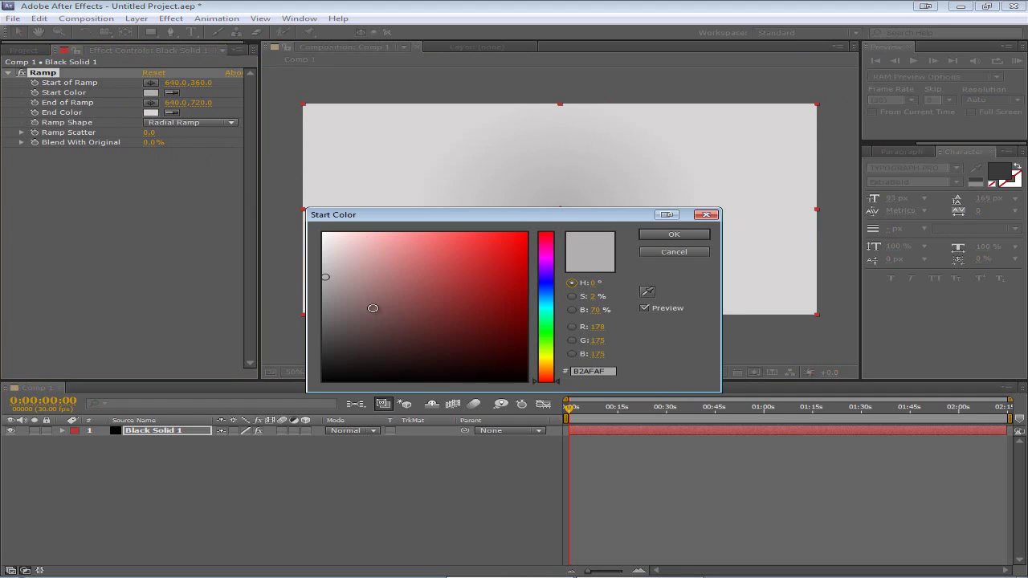
pyautogui.moveTo(325, 273)
pyautogui.mouseDown()
pyautogui.moveTo(323, 246)
pyautogui.moveTo(328, 290)
pyautogui.moveTo(324, 275)
pyautogui.mouseUp()
pyautogui.click(674, 235)
pyautogui.click(151, 112)
pyautogui.click(673, 237)
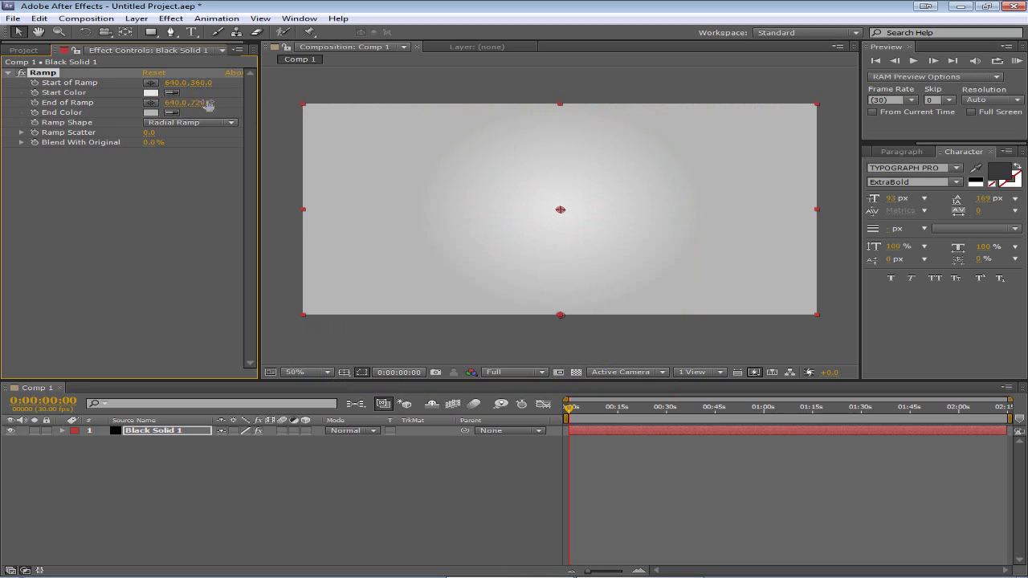
pyautogui.moveTo(206, 102)
pyautogui.mouseDown()
pyautogui.moveTo(246, 101)
pyautogui.moveTo(257, 84)
pyautogui.moveTo(150, 91)
pyautogui.moveTo(194, 83)
pyautogui.moveTo(205, 102)
pyautogui.moveTo(575, 118)
pyautogui.mouseUp()
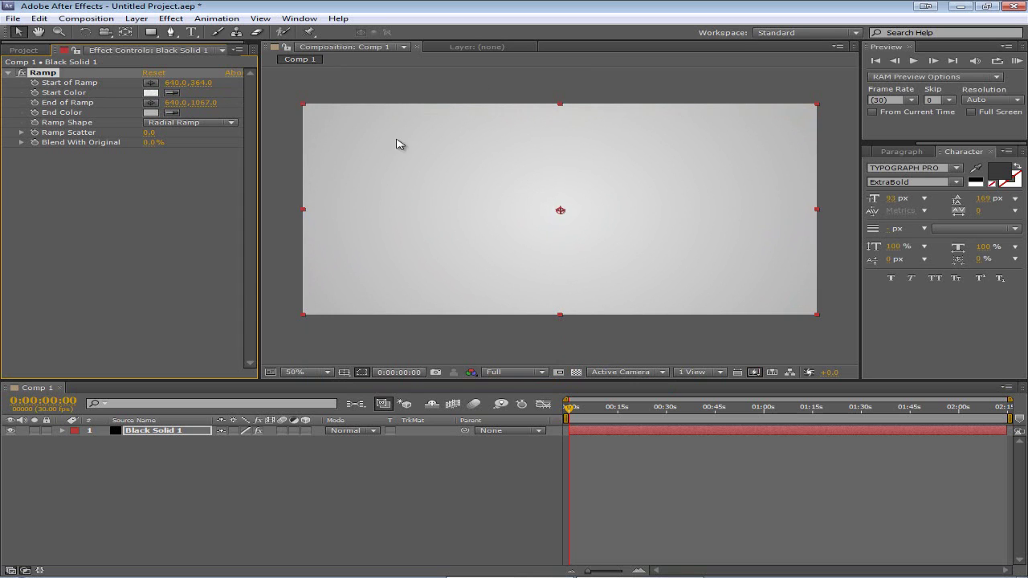
# Type TEXT as a new text layer and move it to the composition centre
pyautogui.hotkey('ctrl', 't')
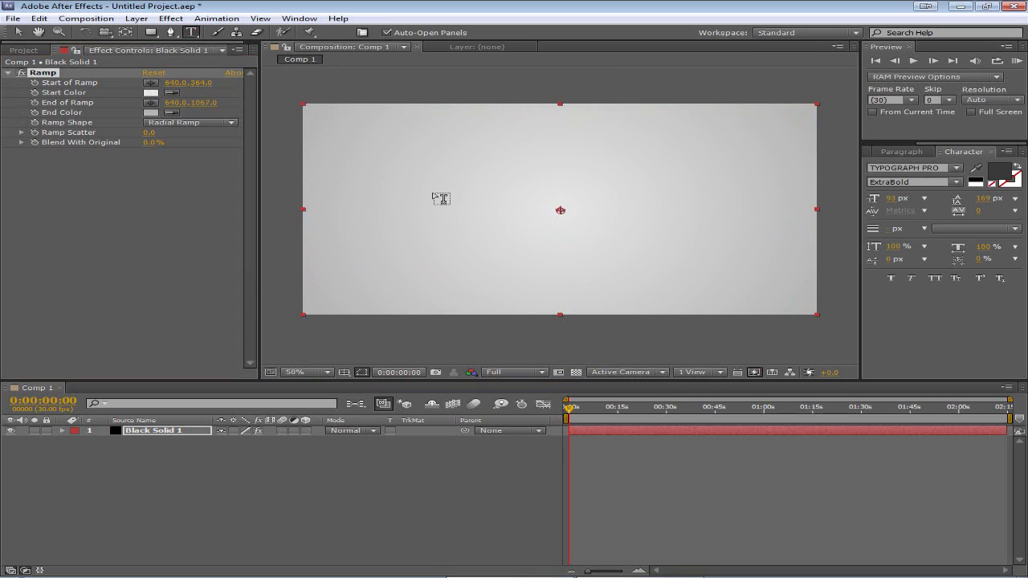
pyautogui.click(434, 198)
pyautogui.write('TE')
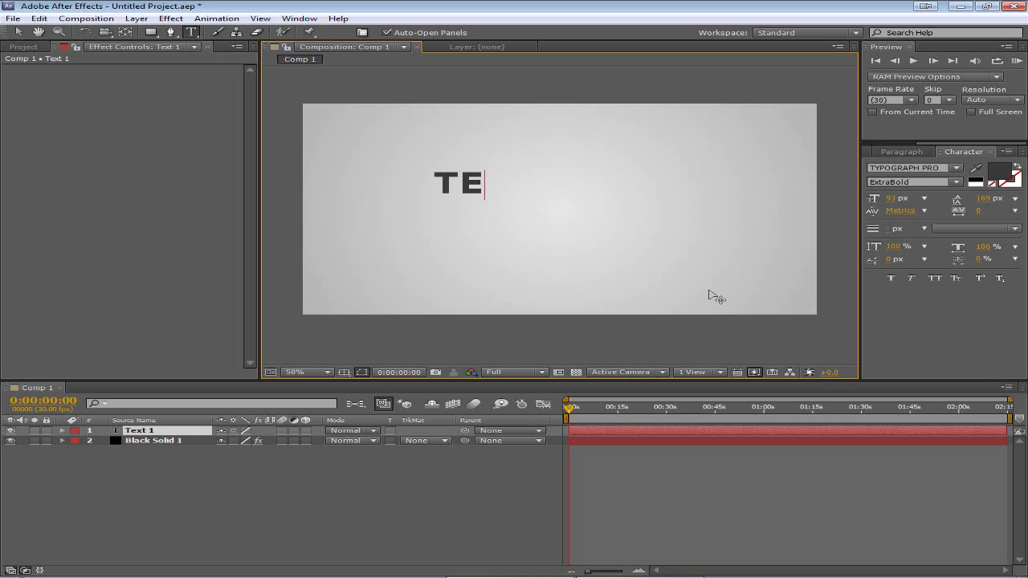
pyautogui.write('XT')
pyautogui.click(18, 32)
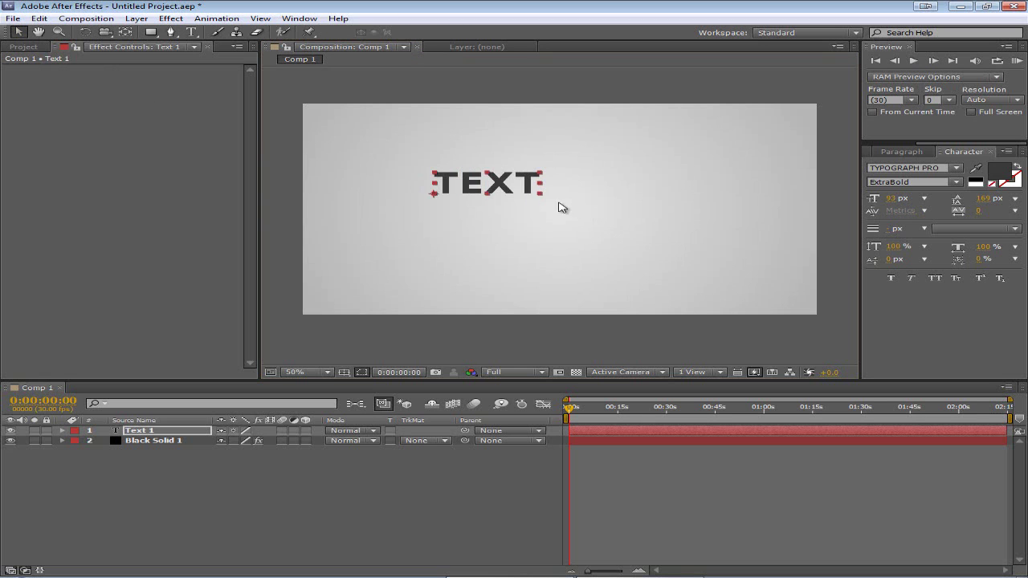
pyautogui.moveTo(503, 190); pyautogui.dragTo(575, 212)
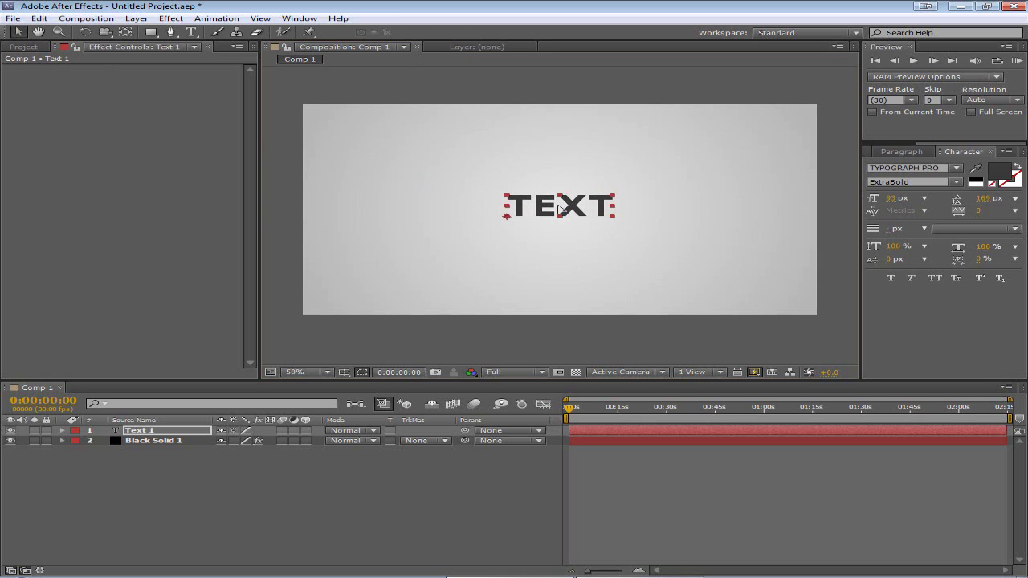
# Apply a Drop Shadow layer style to Text 1 and check the shadow
pyautogui.click(136, 18)
pyautogui.moveTo(385, 291)
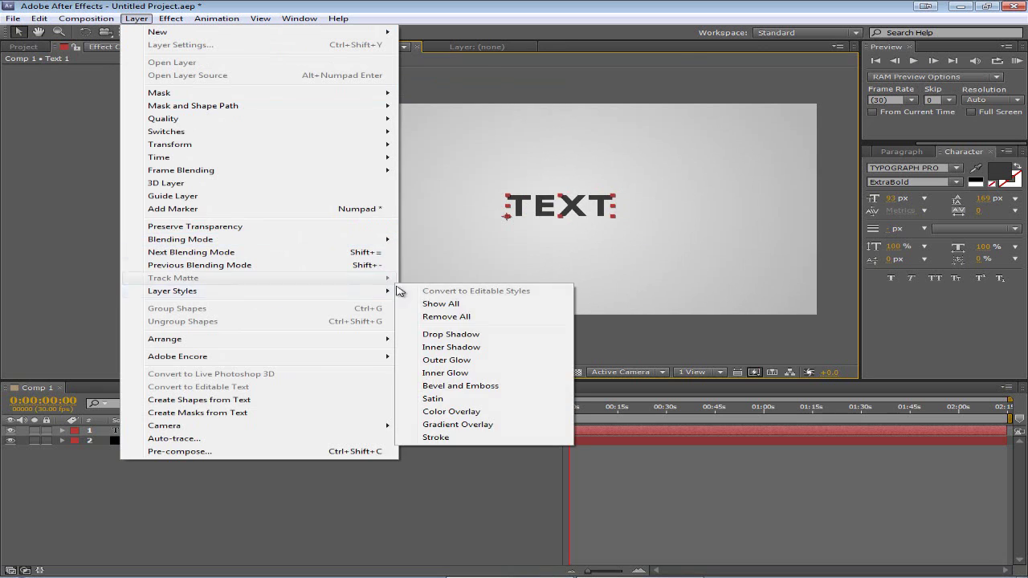
pyautogui.click(481, 334)
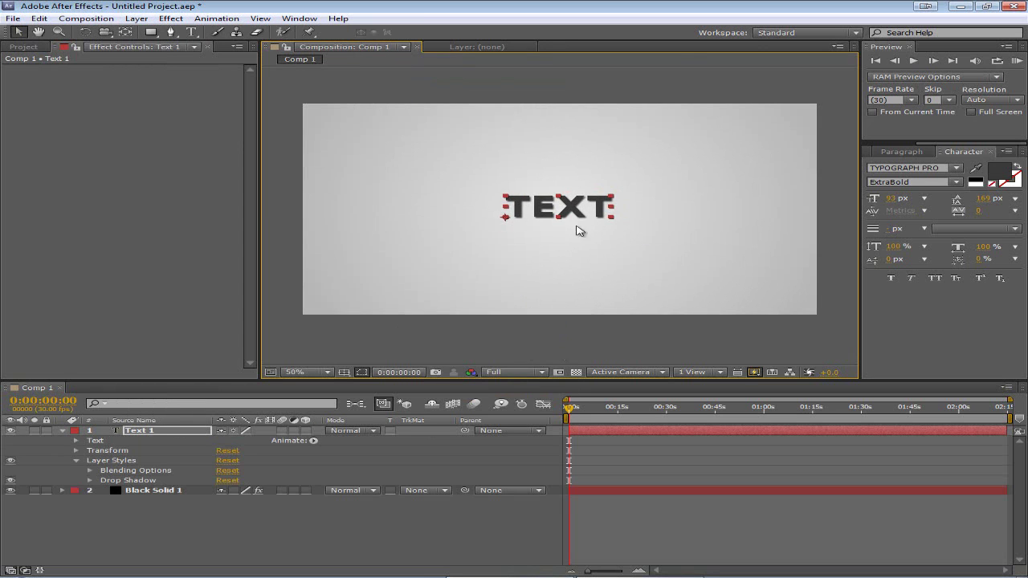
pyautogui.click(458, 509)
pyautogui.click(567, 212)
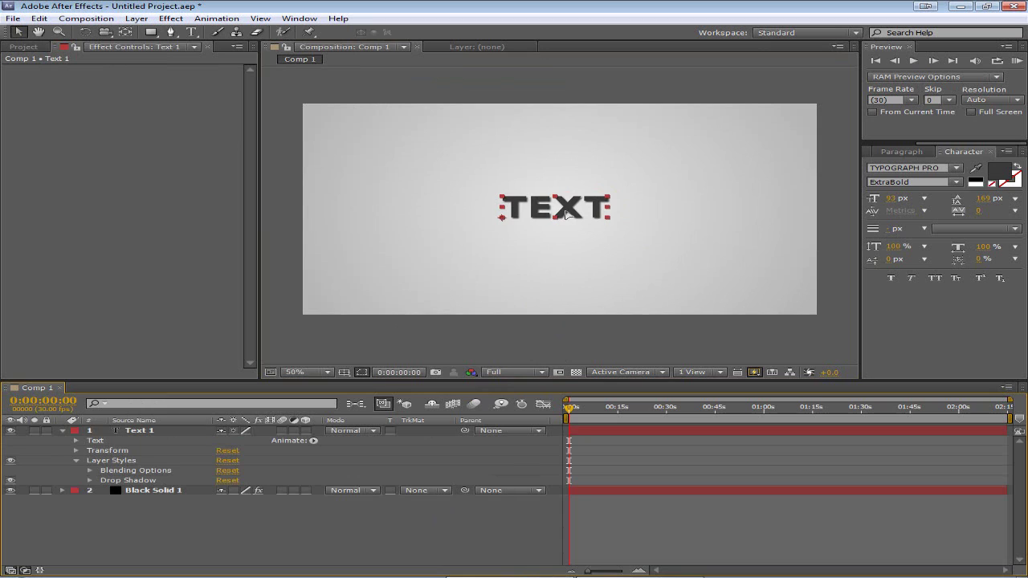
pyautogui.click(389, 536)
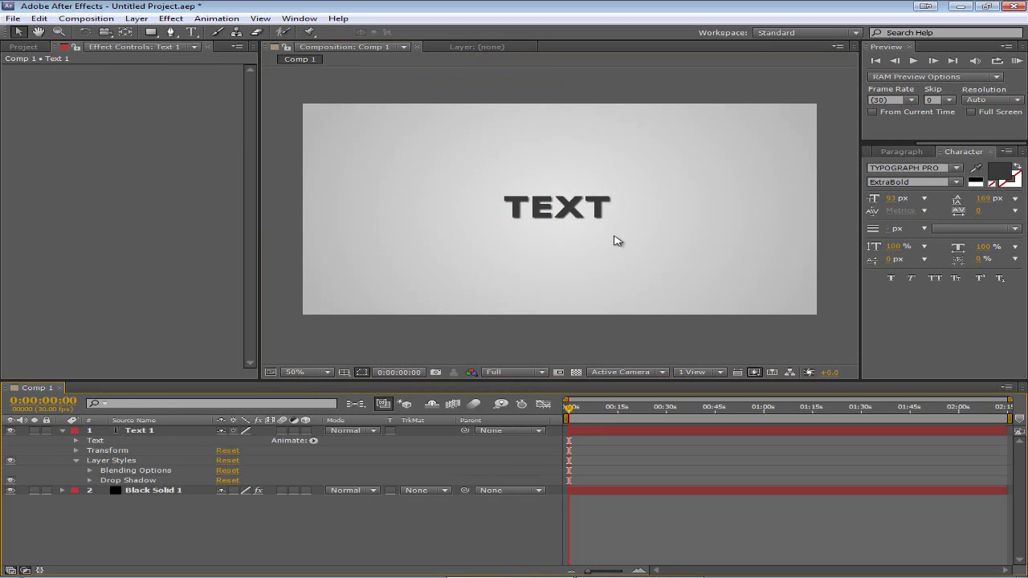
pyautogui.click(608, 204)
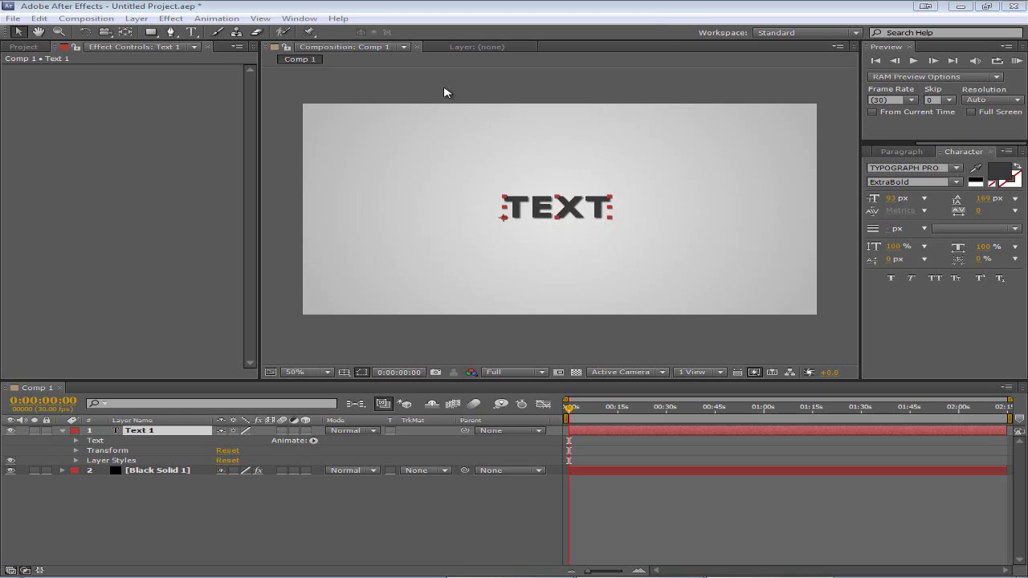
# Draw a black rectangle across the top of the frame over TEXT, then select Text 1
pyautogui.click(152, 33)
pyautogui.click(171, 513)
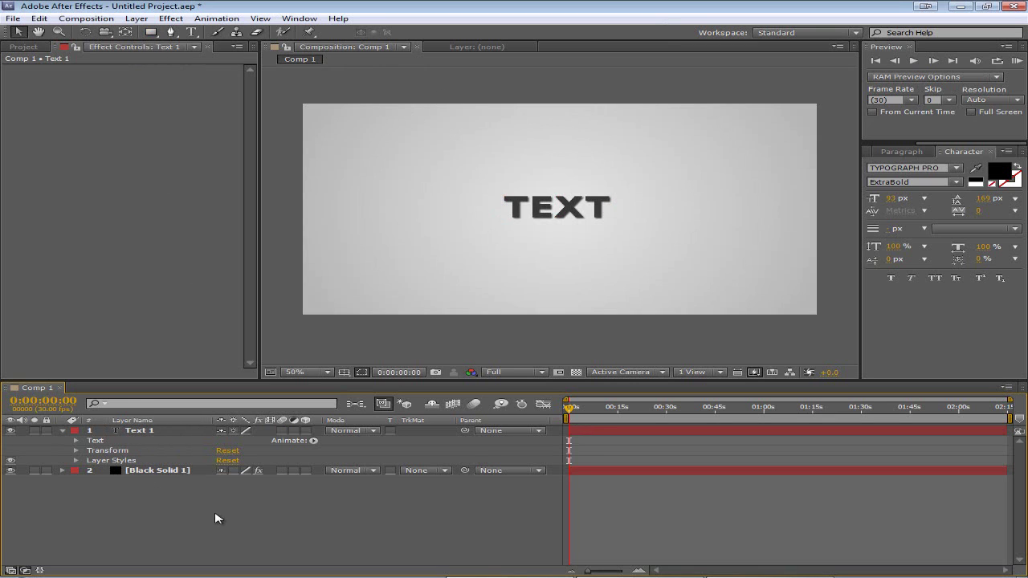
pyautogui.click(150, 32)
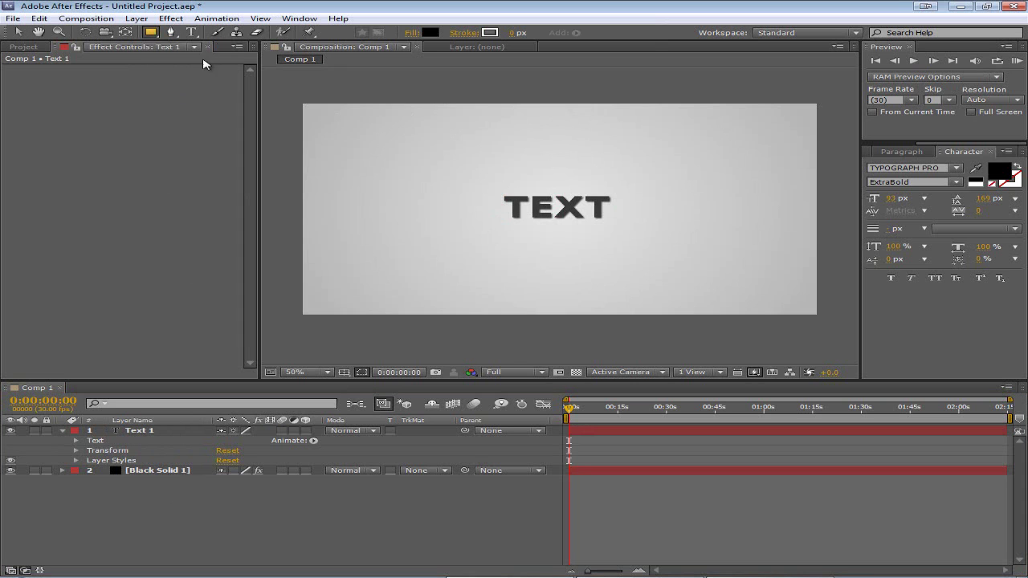
pyautogui.moveTo(362, 119)
pyautogui.mouseDown()
pyautogui.moveTo(436, 142)
pyautogui.moveTo(782, 171)
pyautogui.moveTo(773, 201)
pyautogui.mouseUp()
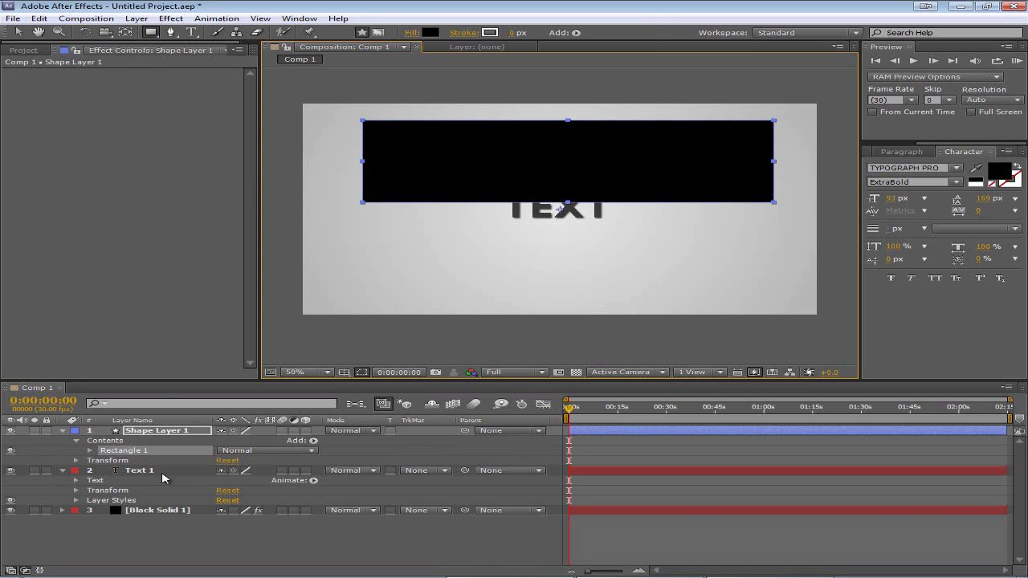
pyautogui.click(17, 32)
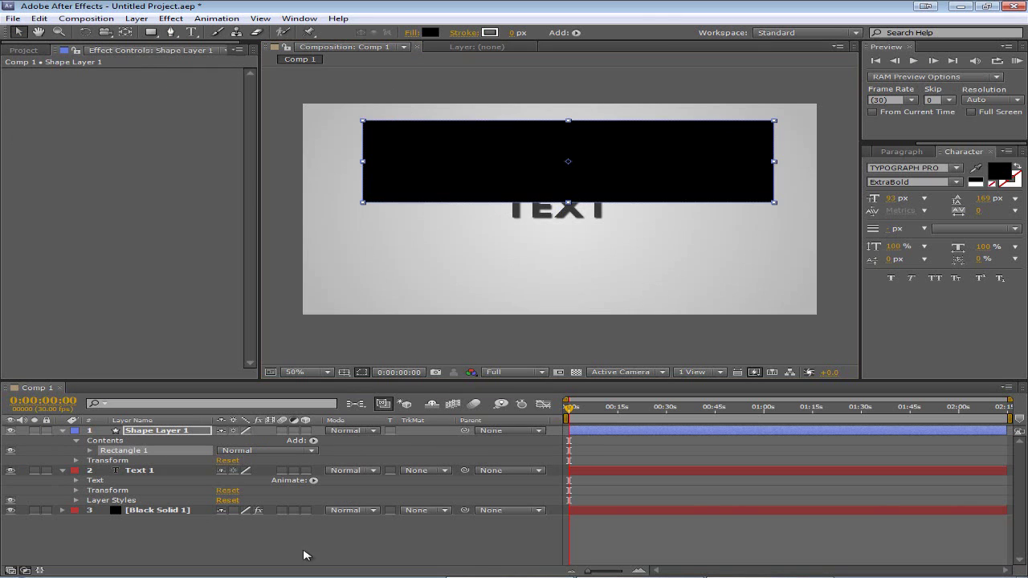
pyautogui.click(276, 539)
pyautogui.click(141, 444)
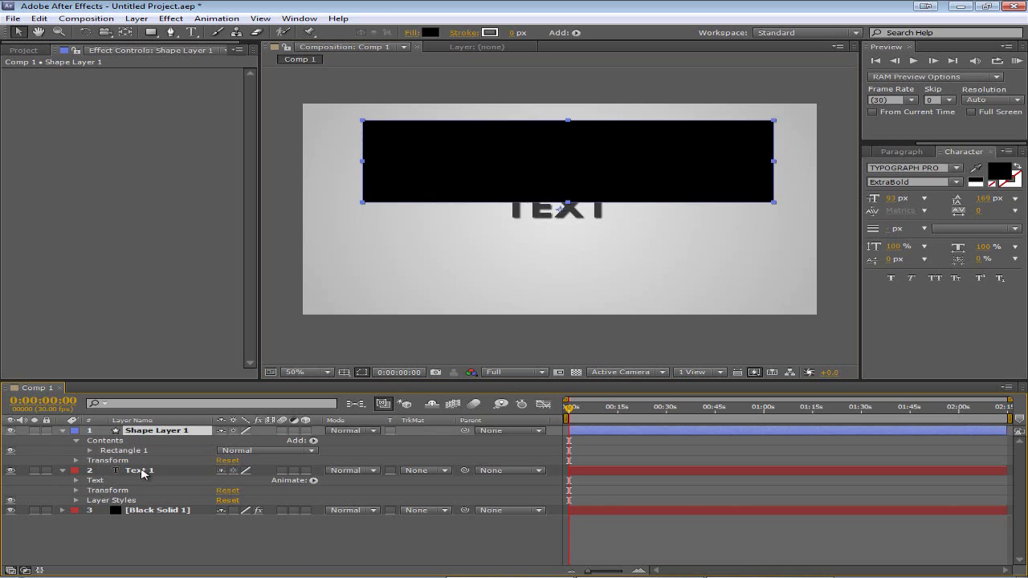
pyautogui.click(142, 471)
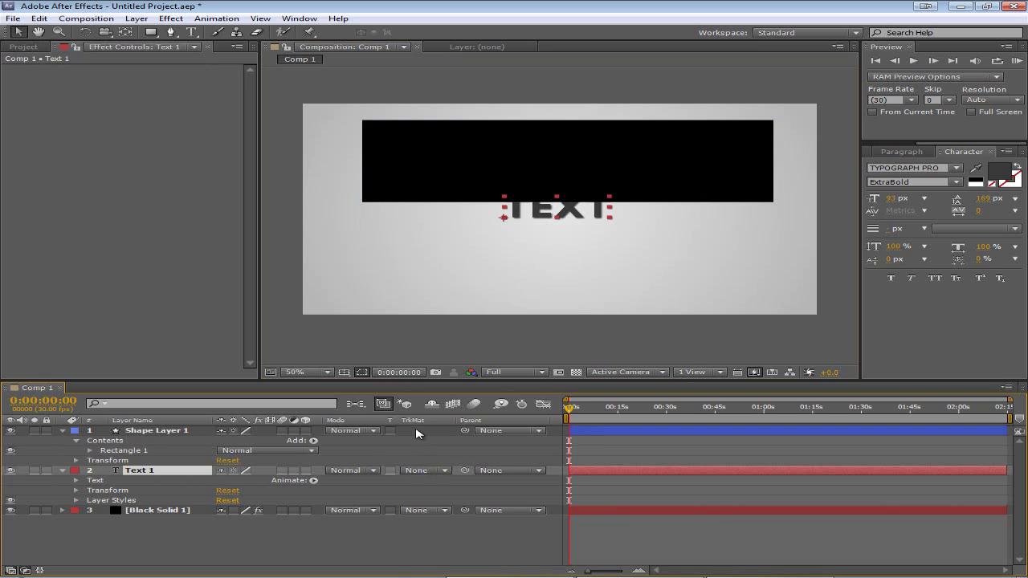
# Set Text 1's track matte to Alpha Matte "Shape Layer 1" and move TEXT up into the rectangle
pyautogui.press('F4')
pyautogui.press('F4')
pyautogui.press('F4')
pyautogui.press('F4')
pyautogui.moveTo(159, 476); pyautogui.dragTo(160, 432)
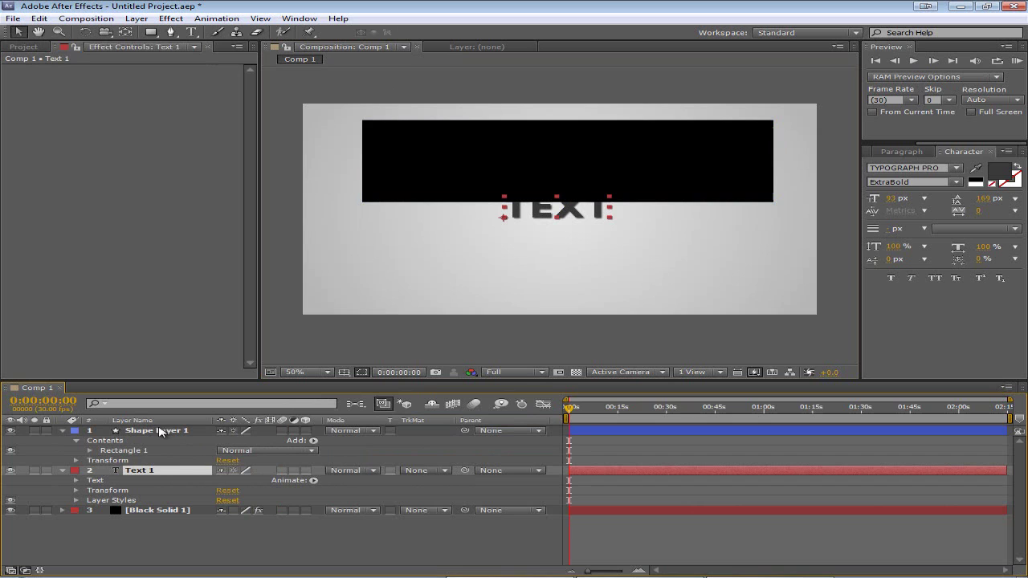
pyautogui.click(427, 470)
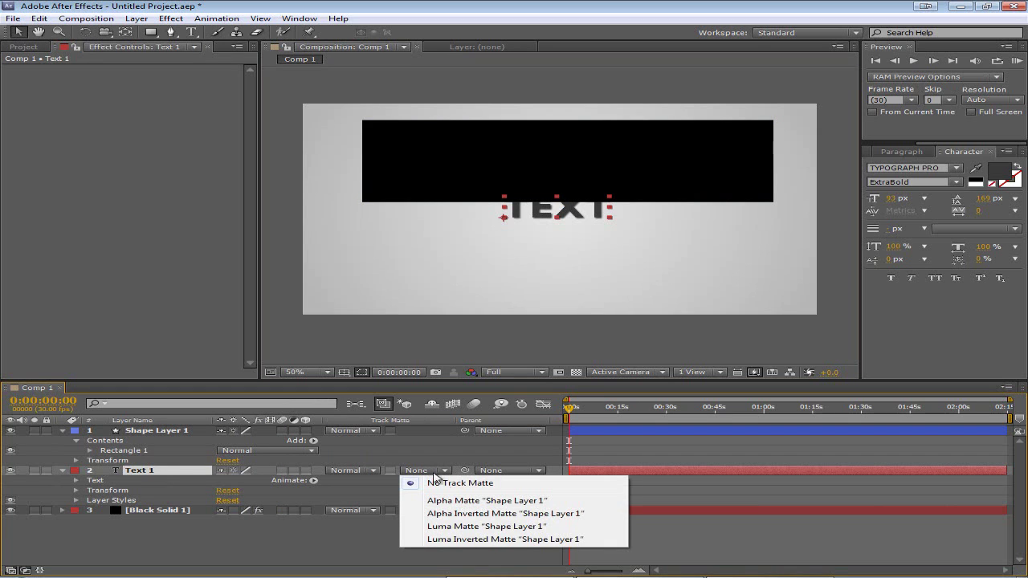
pyautogui.click(466, 501)
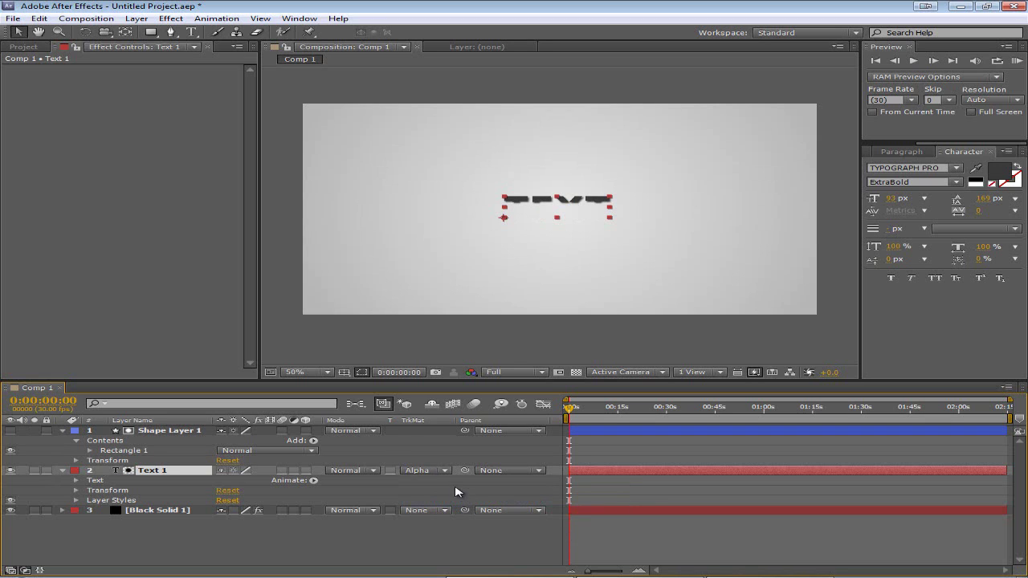
pyautogui.moveTo(568, 216); pyautogui.dragTo(563, 142)
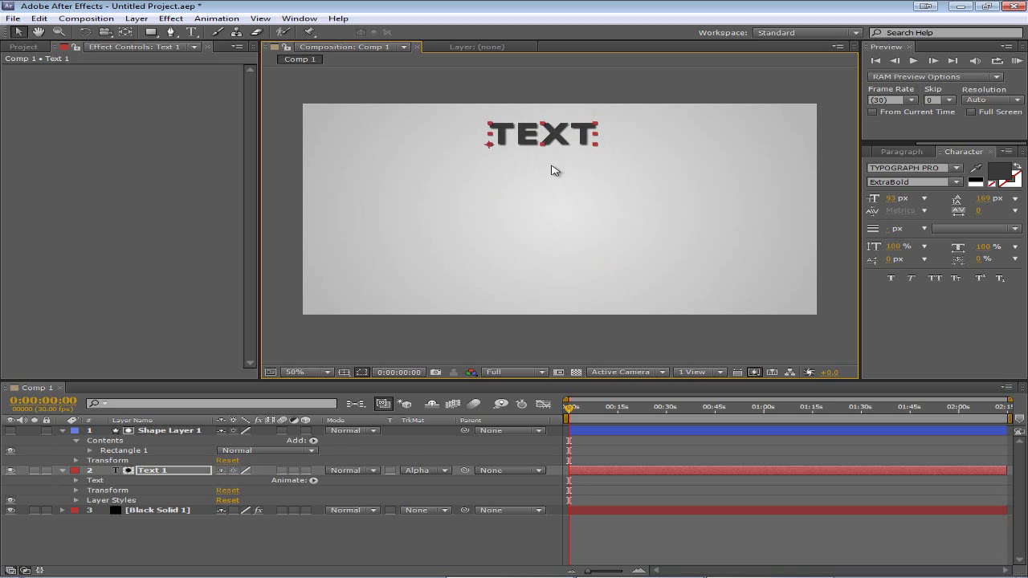
# Change Text 1's matte to Alpha Inverted "Shape Layer 1" and reposition TEXT near the frame centre
pyautogui.click(416, 472)
pyautogui.click(464, 514)
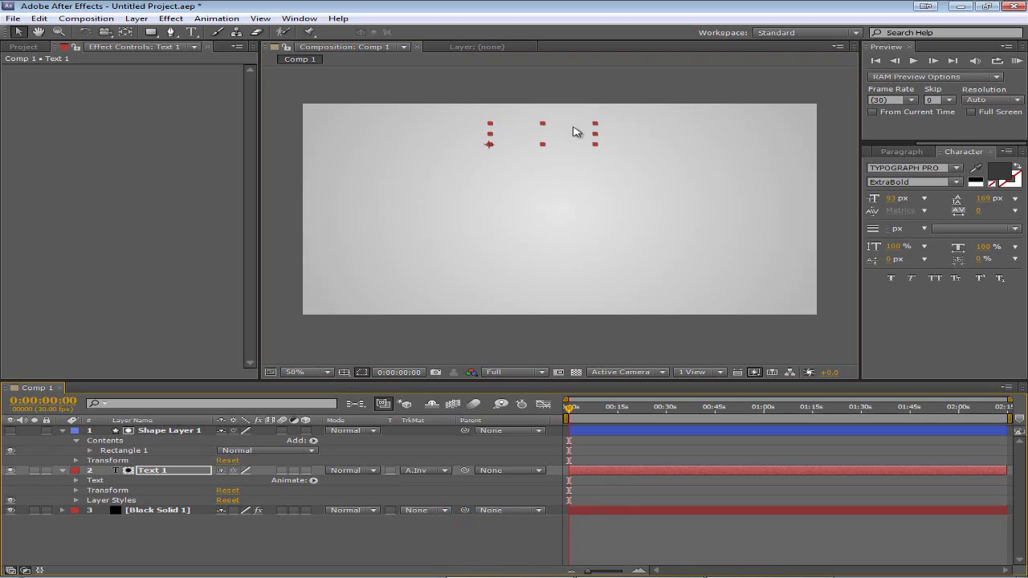
pyautogui.moveTo(569, 152); pyautogui.dragTo(528, 234)
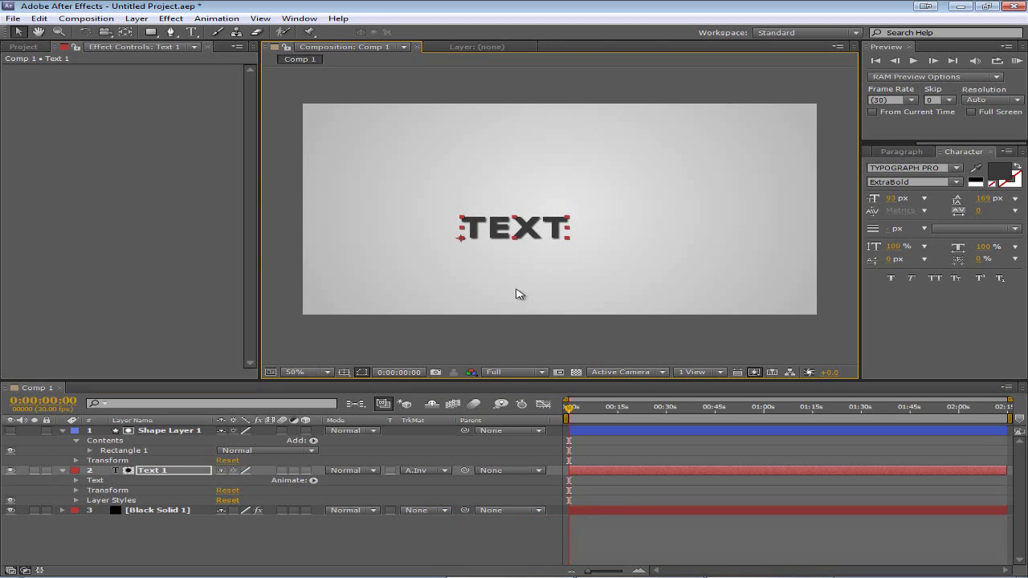
pyautogui.moveTo(516, 233); pyautogui.dragTo(538, 228)
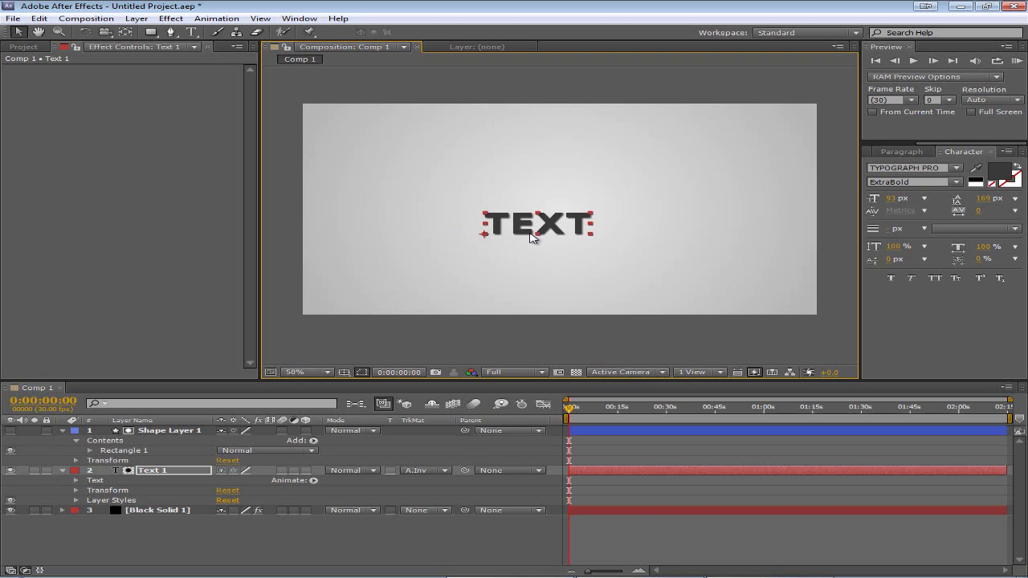
# Look through Layer > Layer Styles without choosing anything, then select Black Solid 1 to show its Ramp
pyautogui.click(137, 19)
pyautogui.moveTo(265, 294)
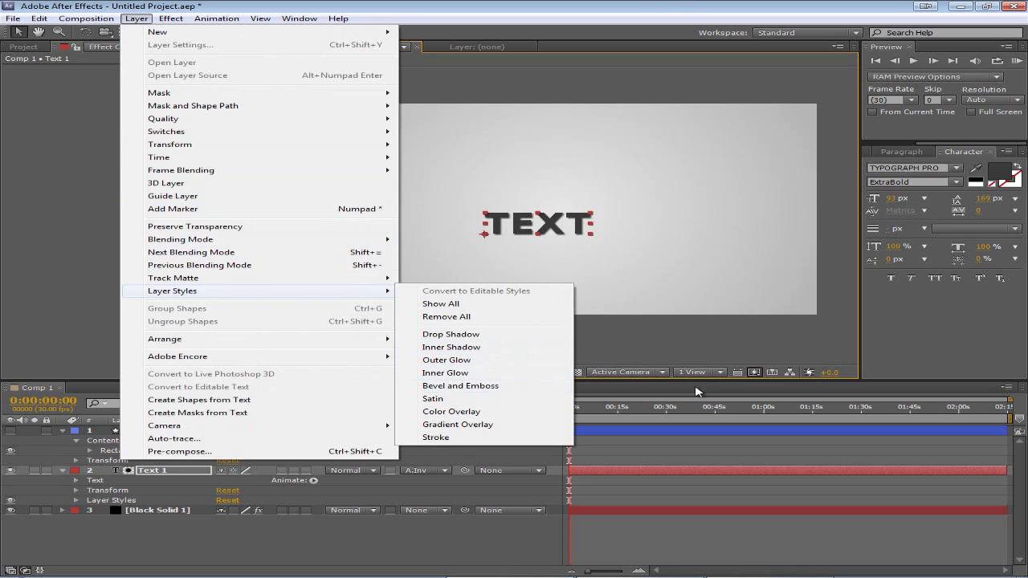
pyautogui.click(657, 4)
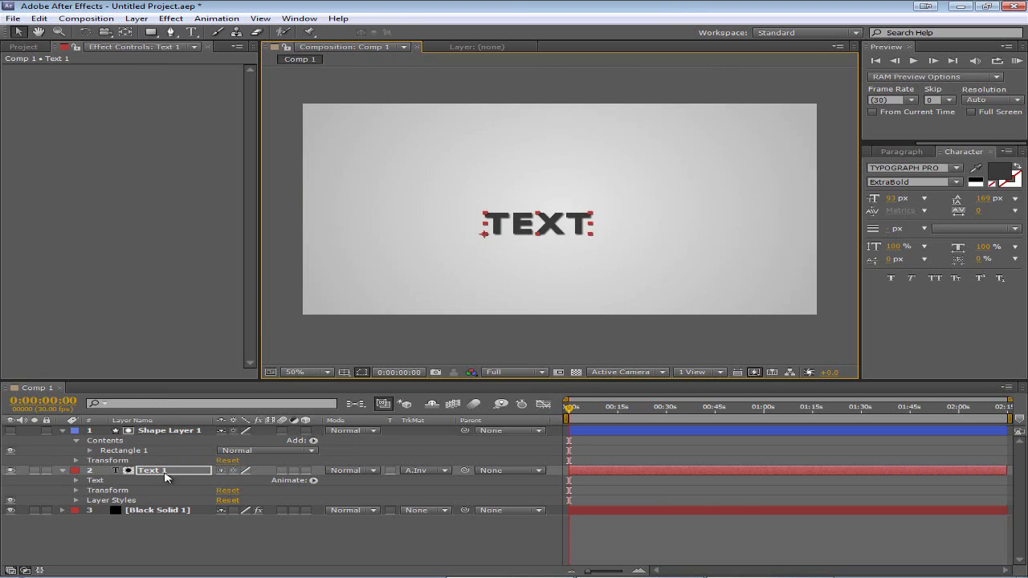
pyautogui.click(165, 511)
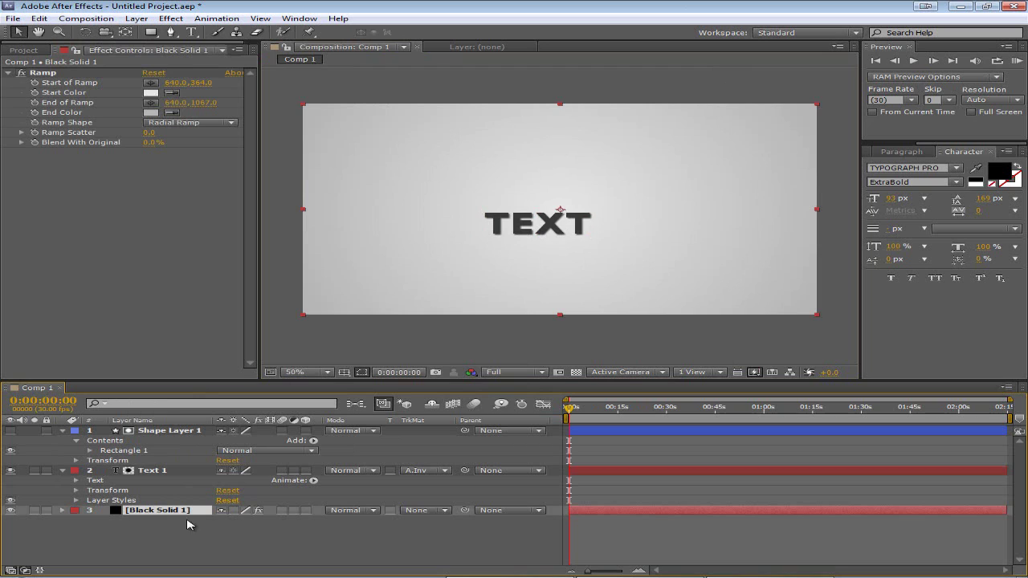